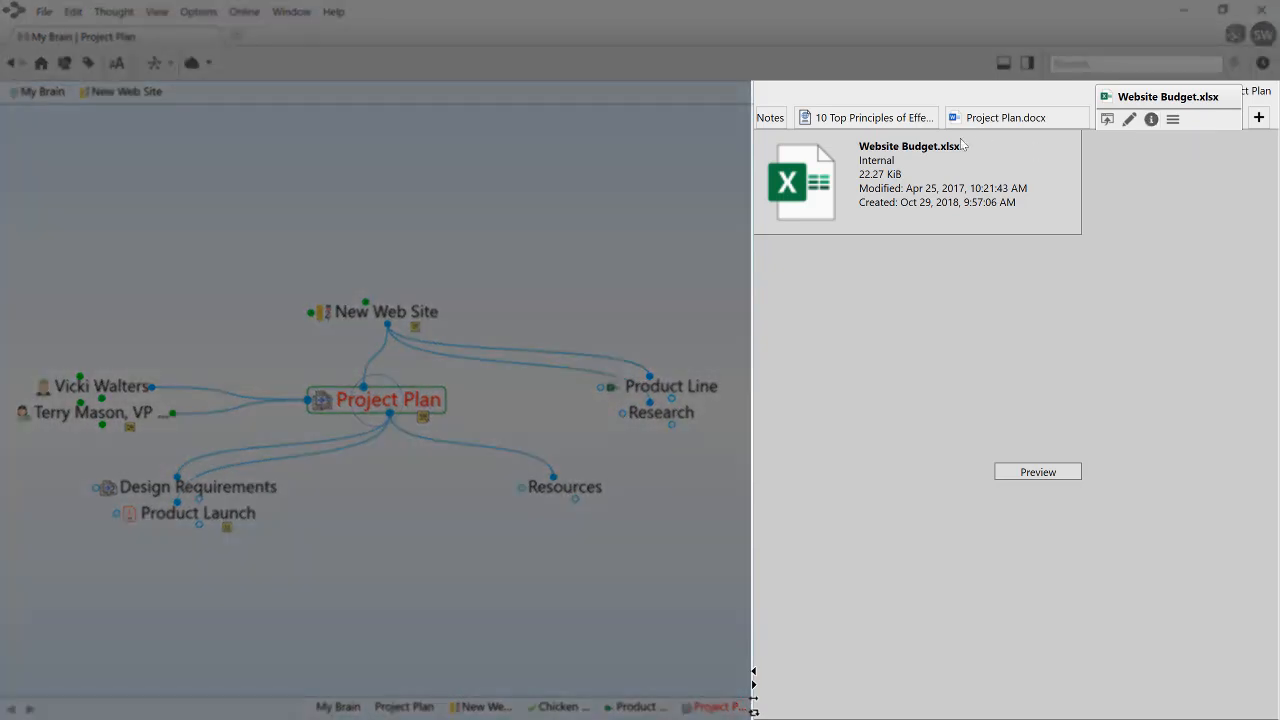
- Show the notes of the Project Plan thought
click(772, 118)
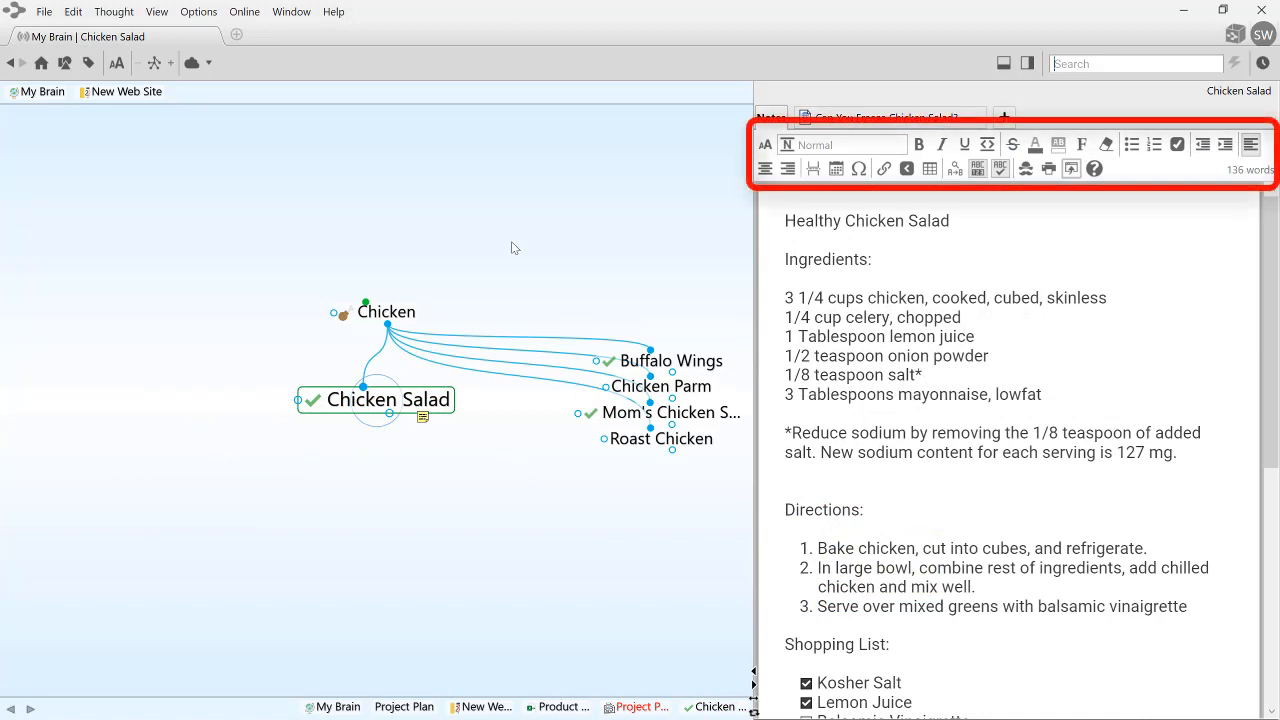
- Enable compact toolbars for Notes in the Notes Editor preferences
click(198, 12)
click(240, 179)
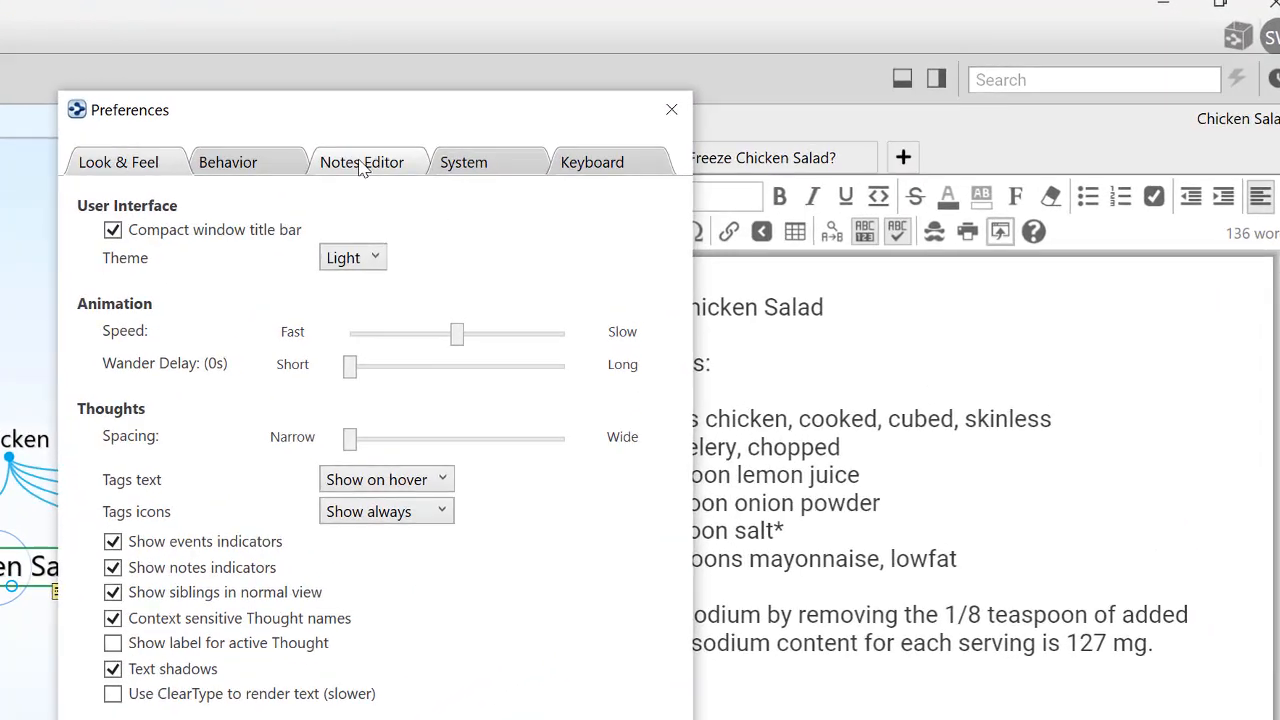
click(362, 165)
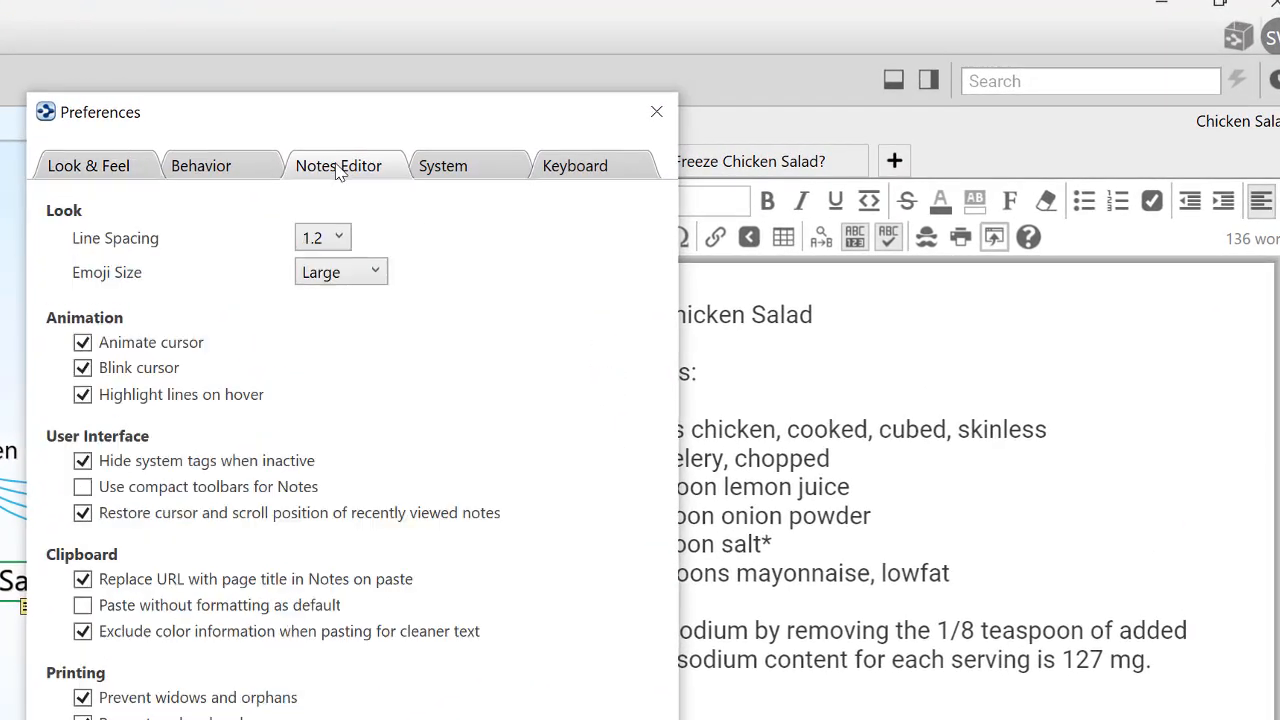
click(82, 490)
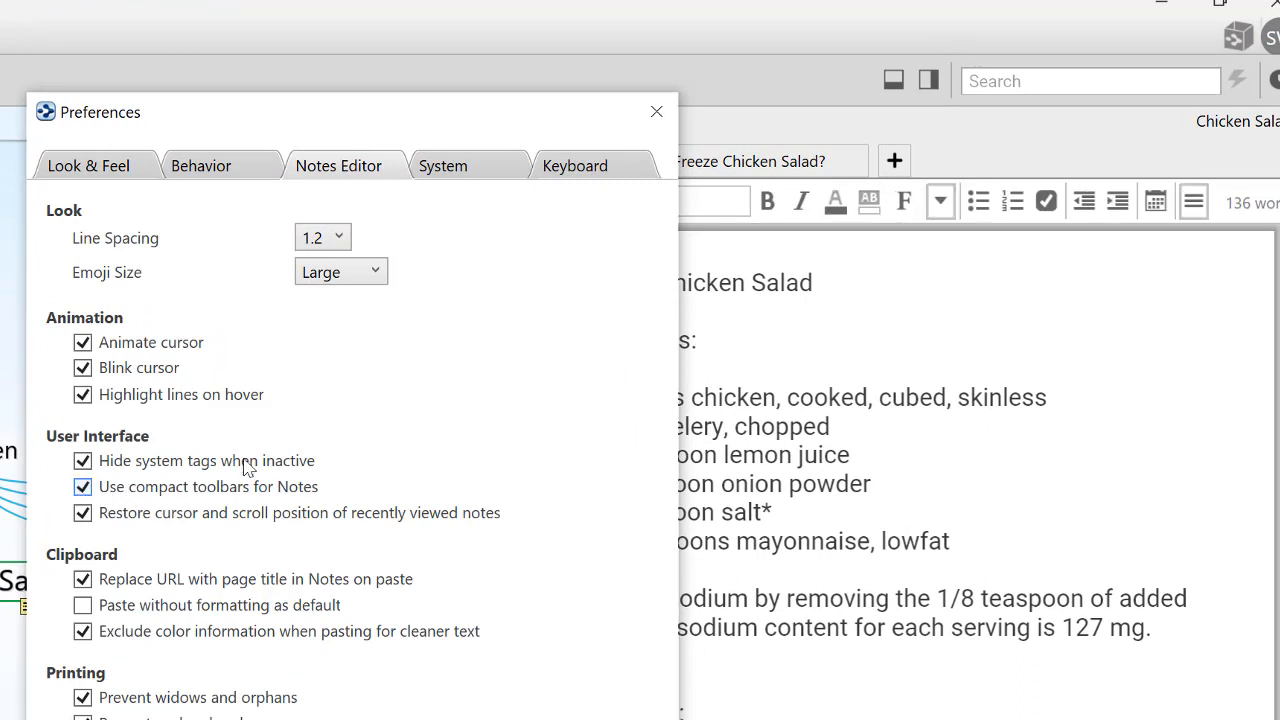
- Display the extra commands of the compact notes toolbar and turn compact toolbars for Notes off again
click(941, 206)
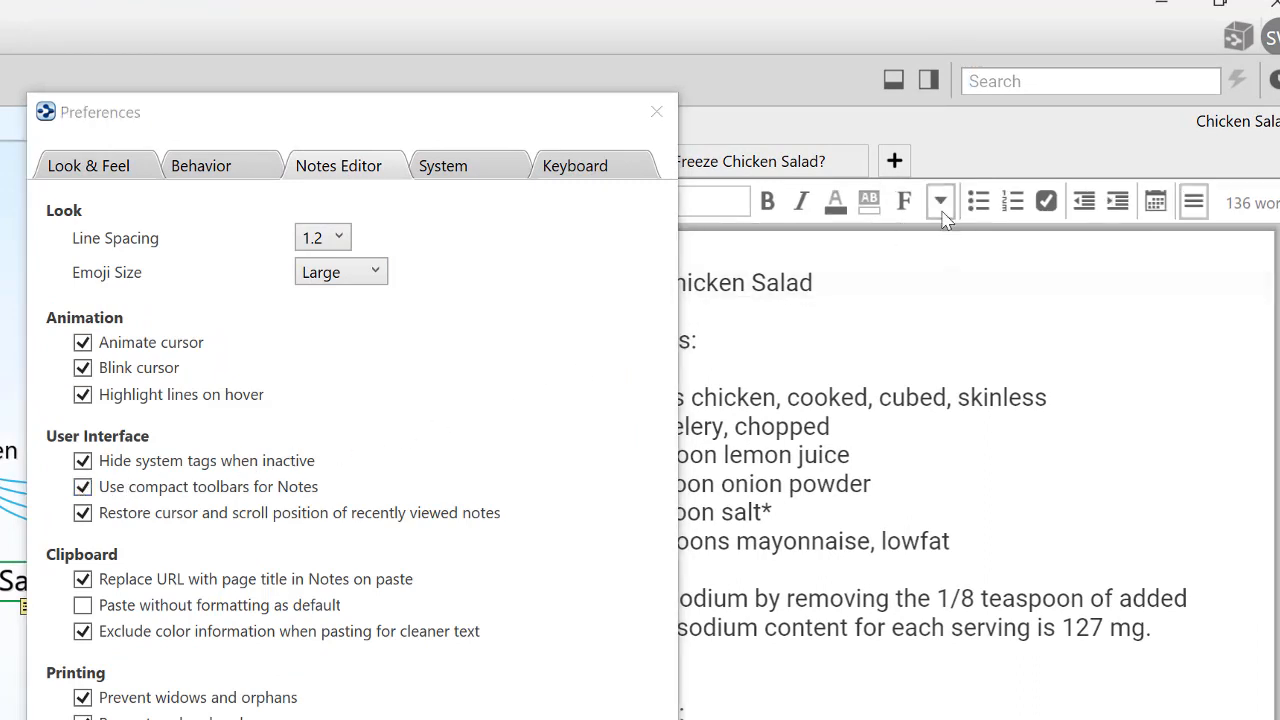
click(1200, 205)
click(1198, 204)
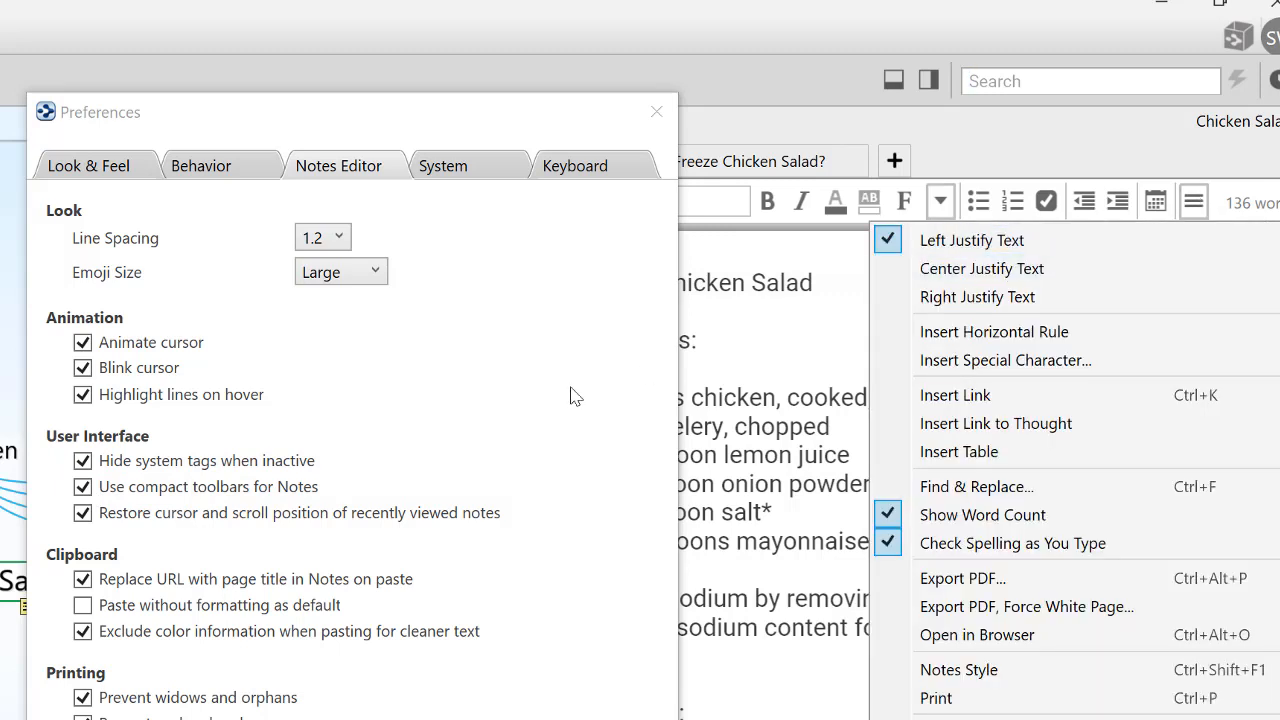
click(82, 487)
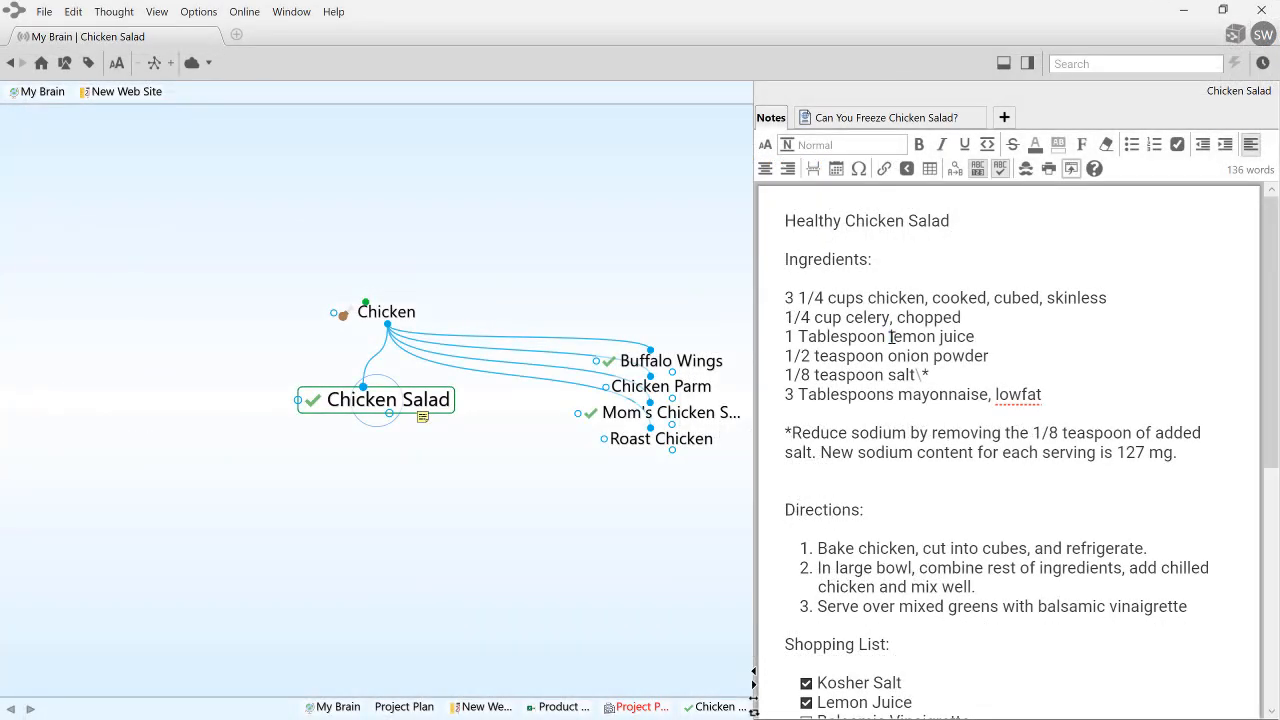
- Insert "**fresh**" before "lemon juice" in the Chicken Salad ingredients and make the word "lowfat" bold
text(\*fresh)
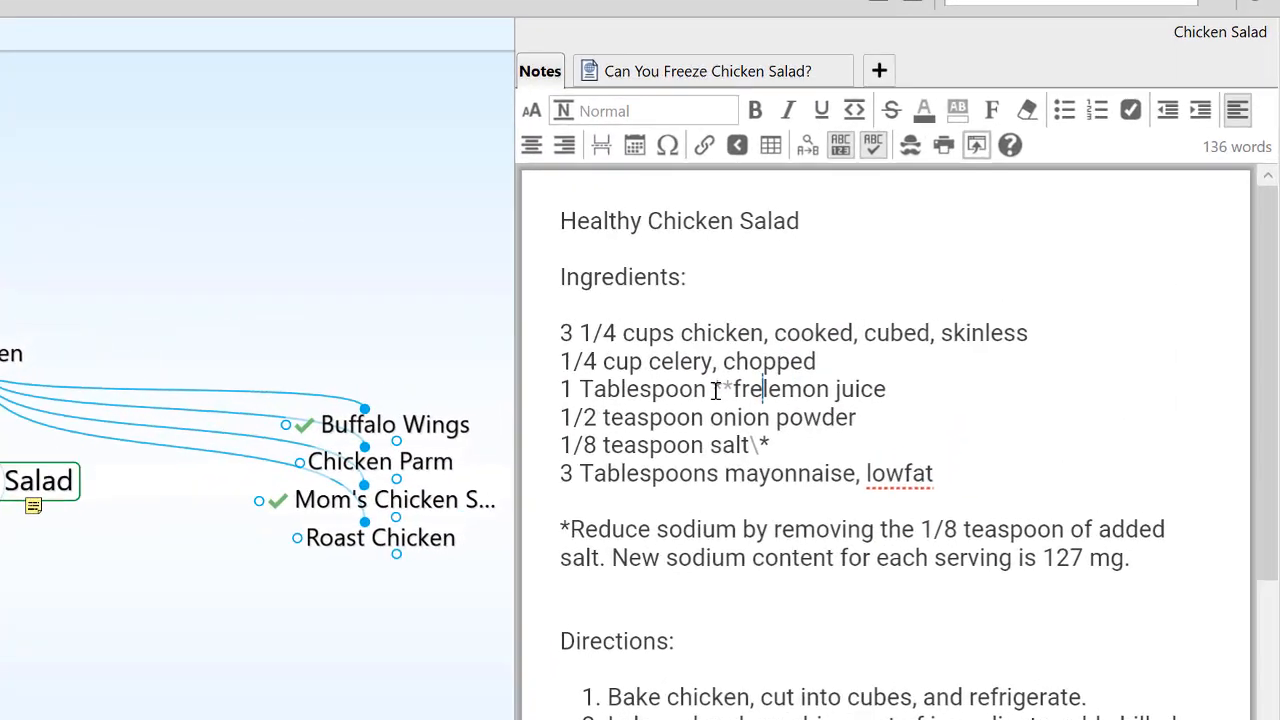
text(**)
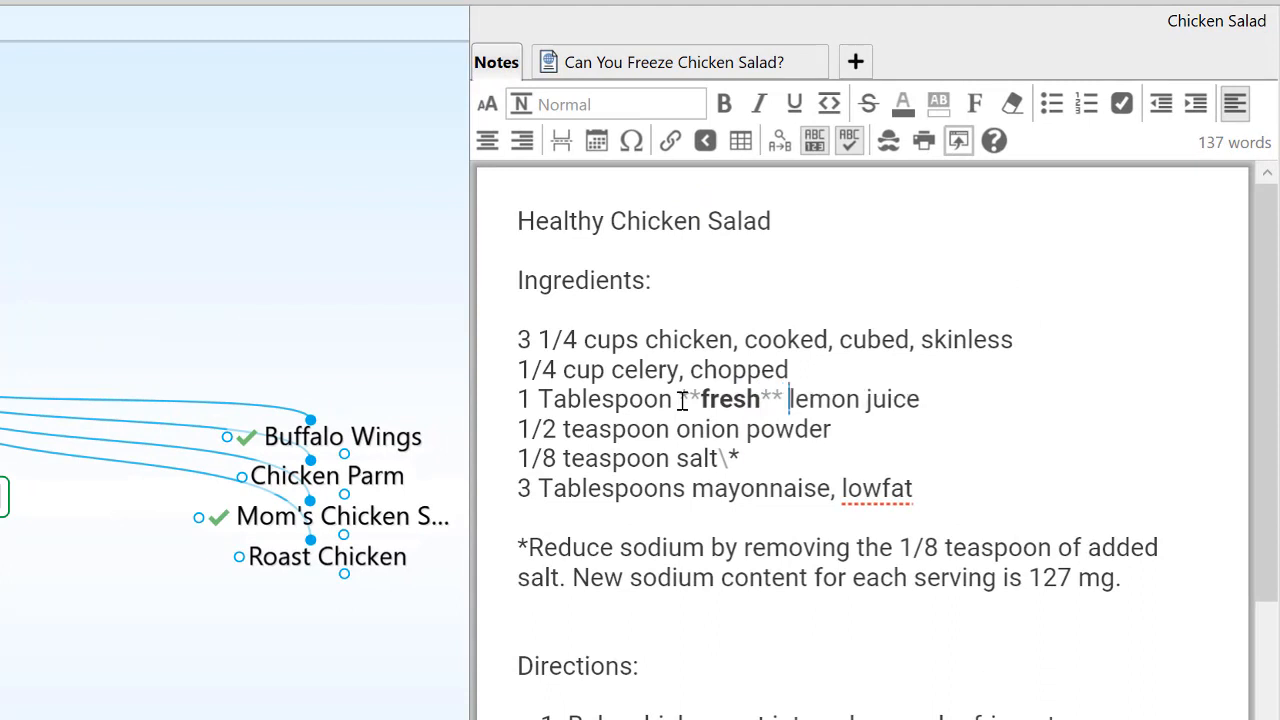
click(873, 490)
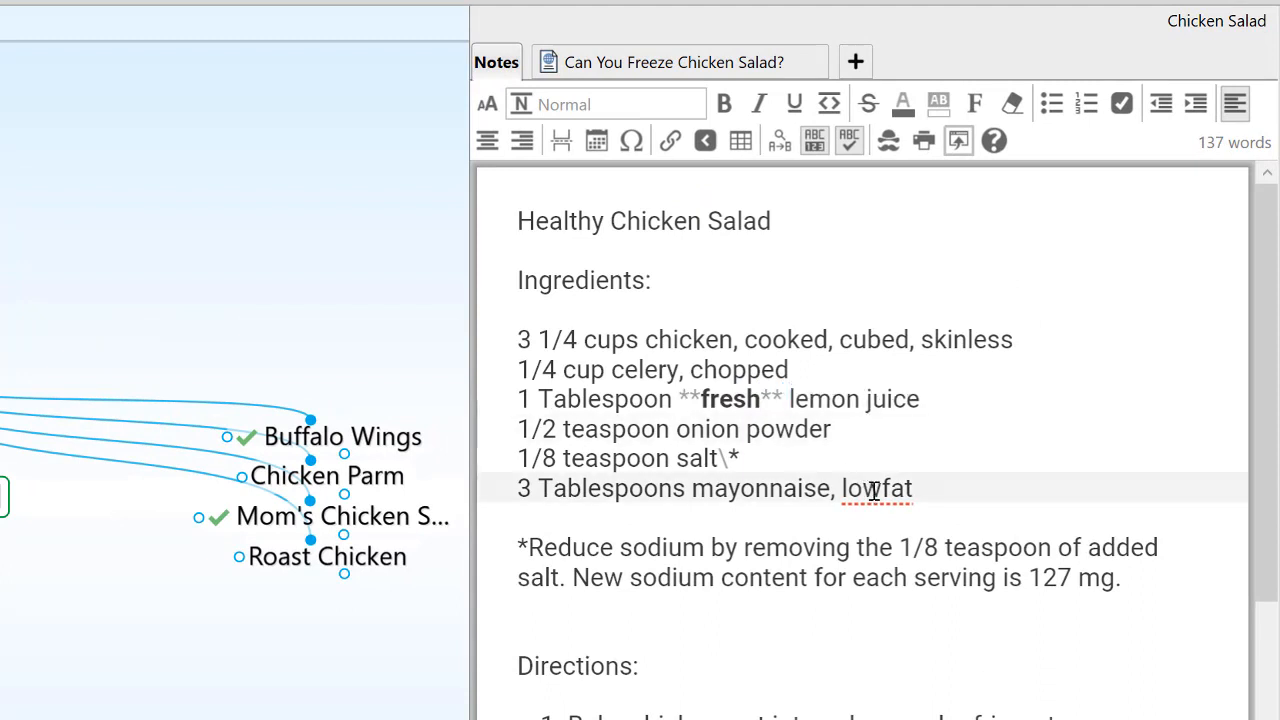
click(724, 104)
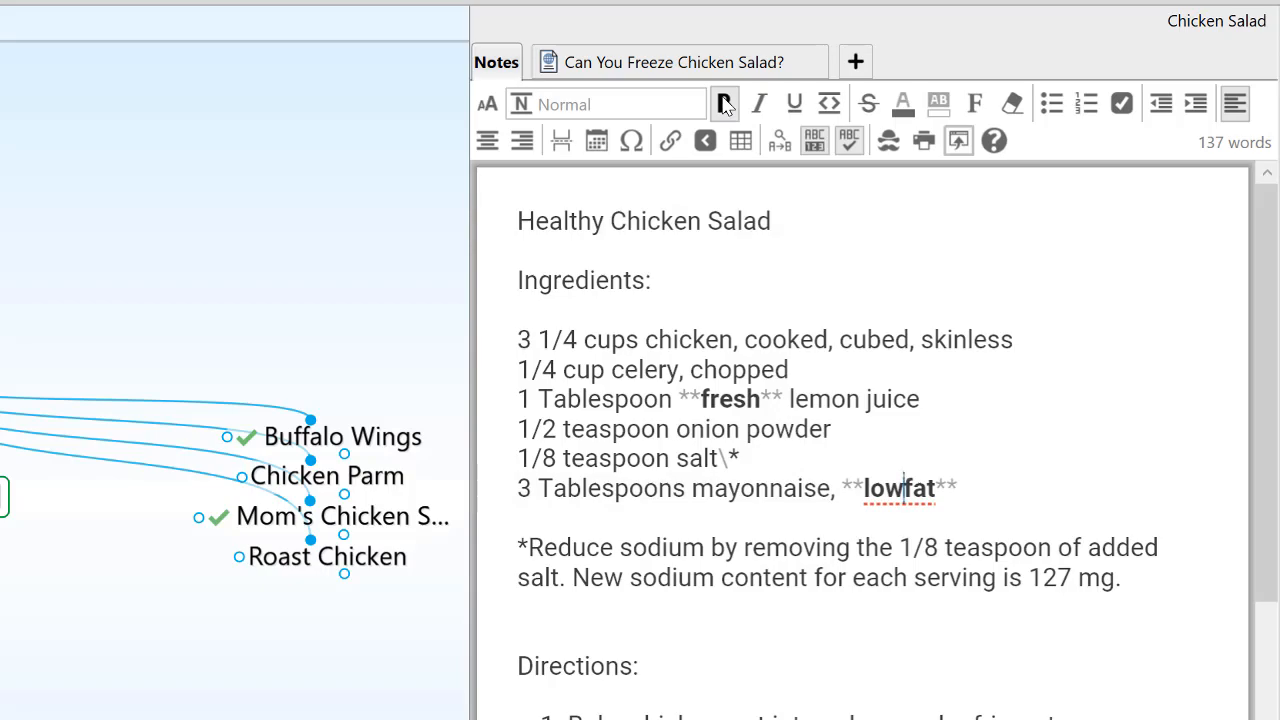
- Open TheBrain Markdown Reference from the notes editor and look through the supported formatting syntax
click(994, 141)
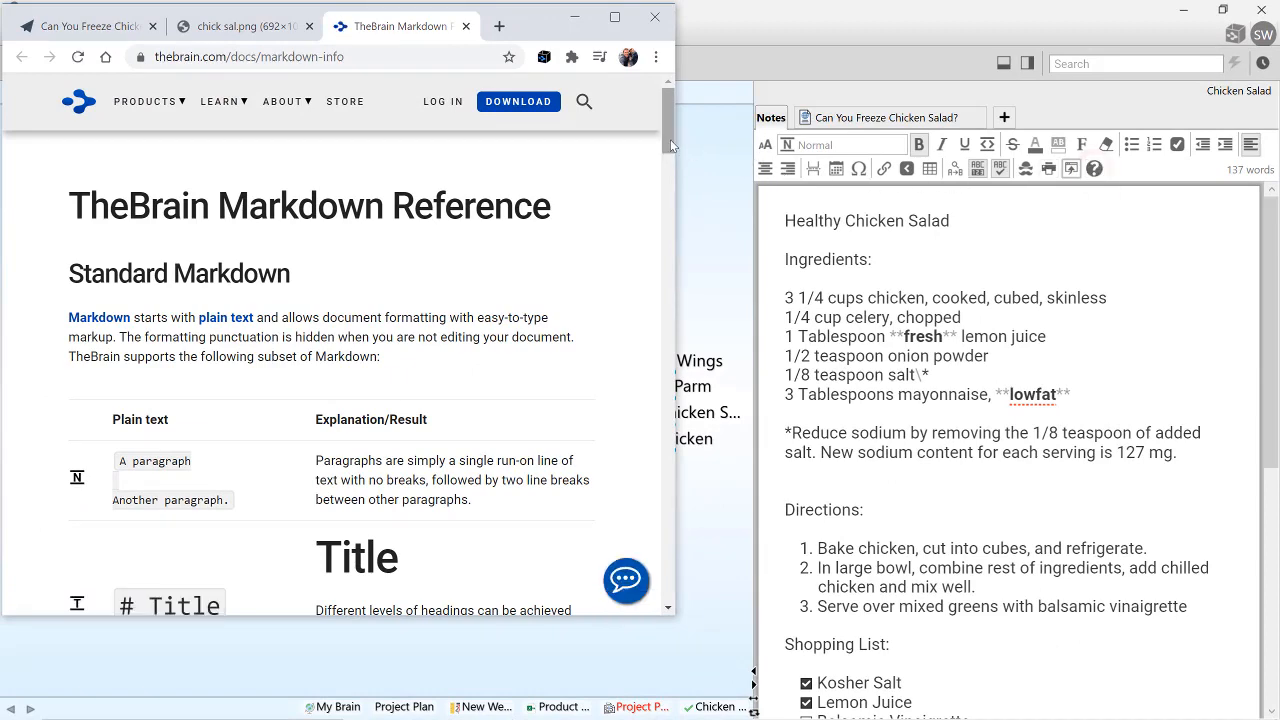
drag(670, 139, 667, 262)
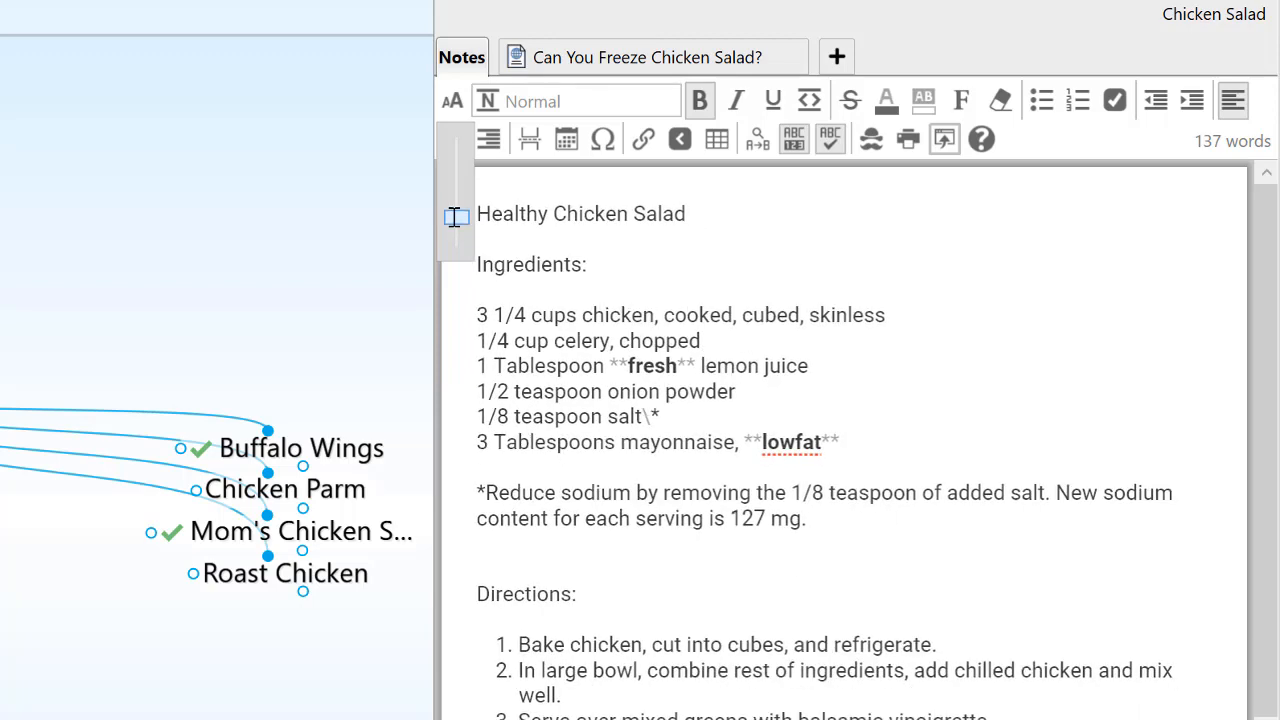
- Format the "Healthy Chicken Salad" line as a Heading and the "Ingredients:" line as a Sub-heading
drag(455, 216, 450, 197)
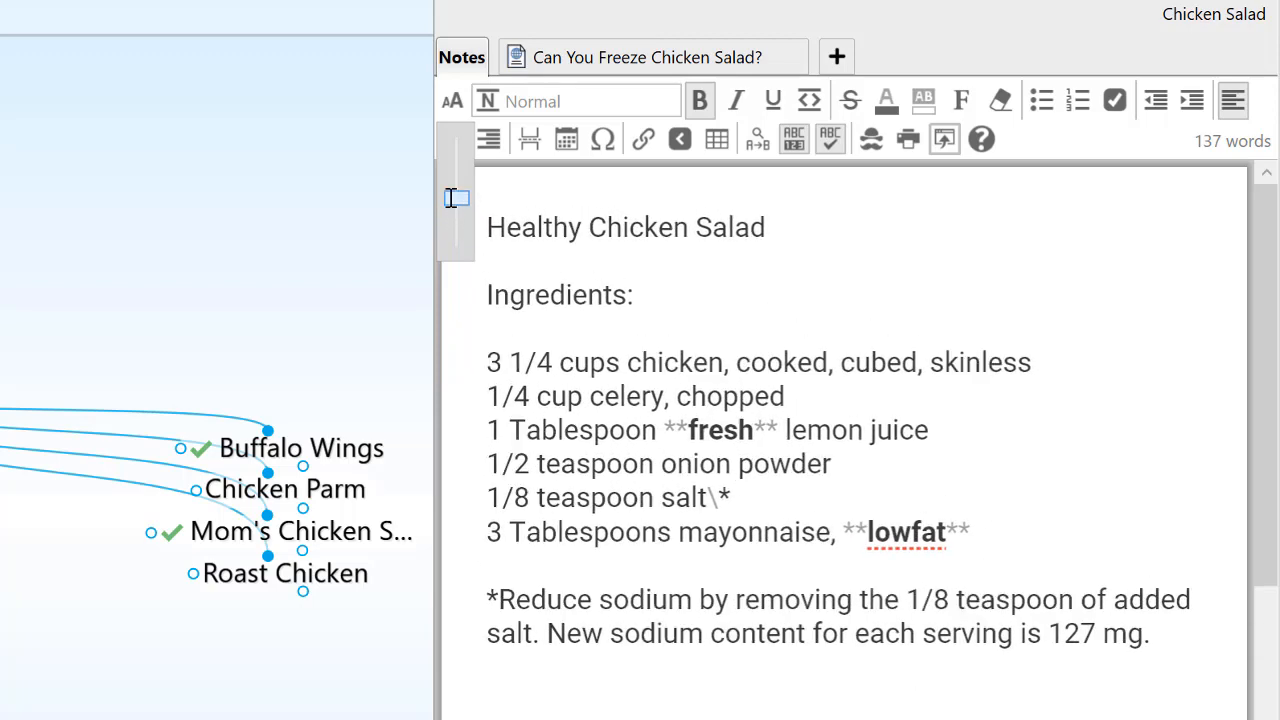
click(536, 228)
click(580, 106)
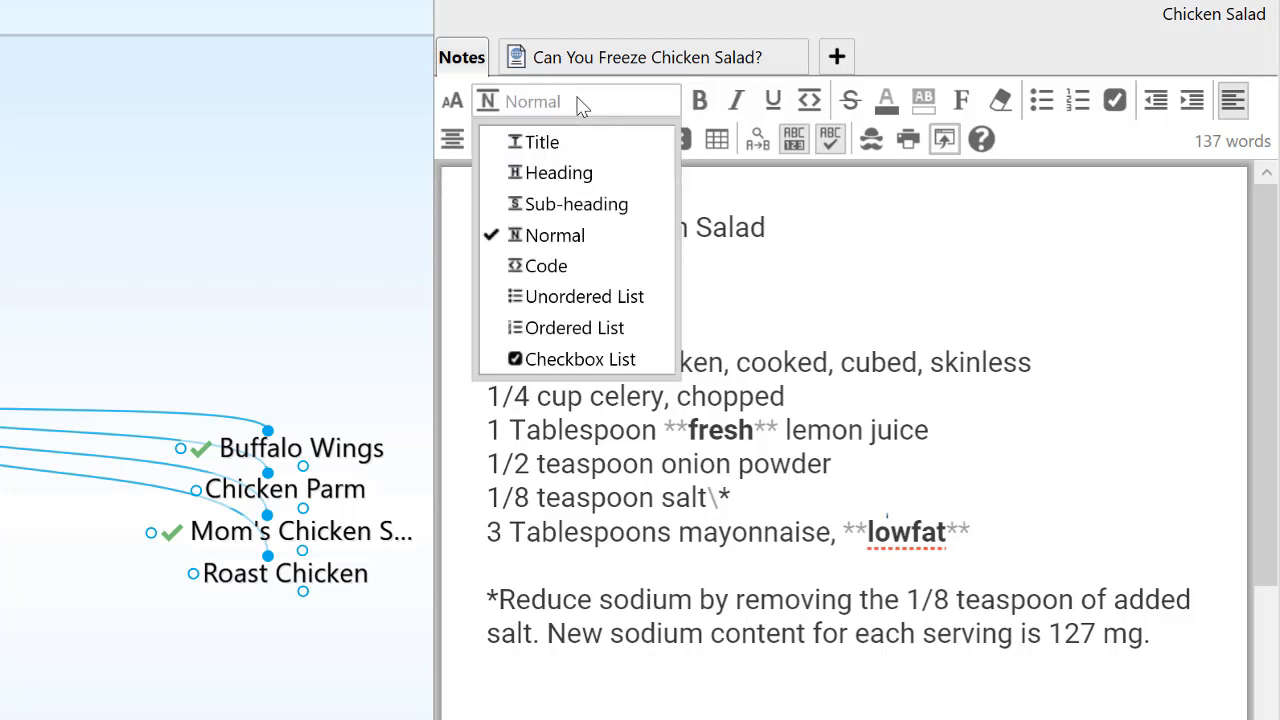
click(563, 174)
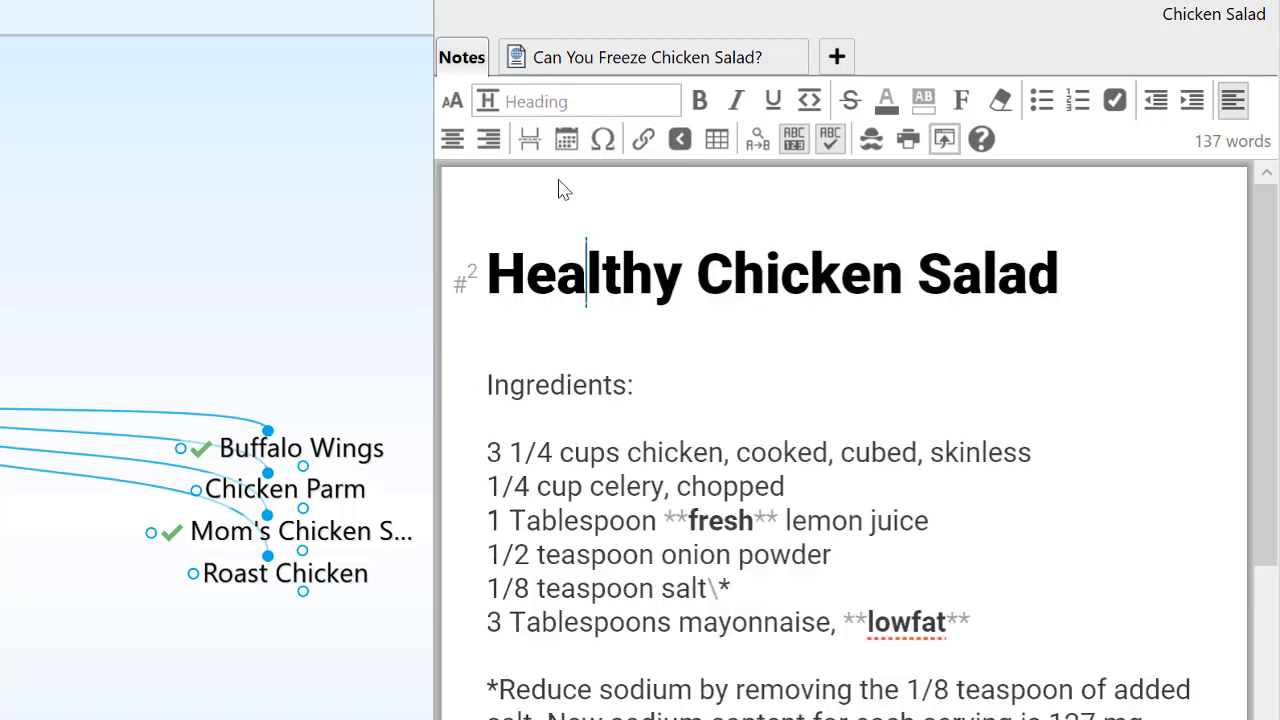
click(551, 387)
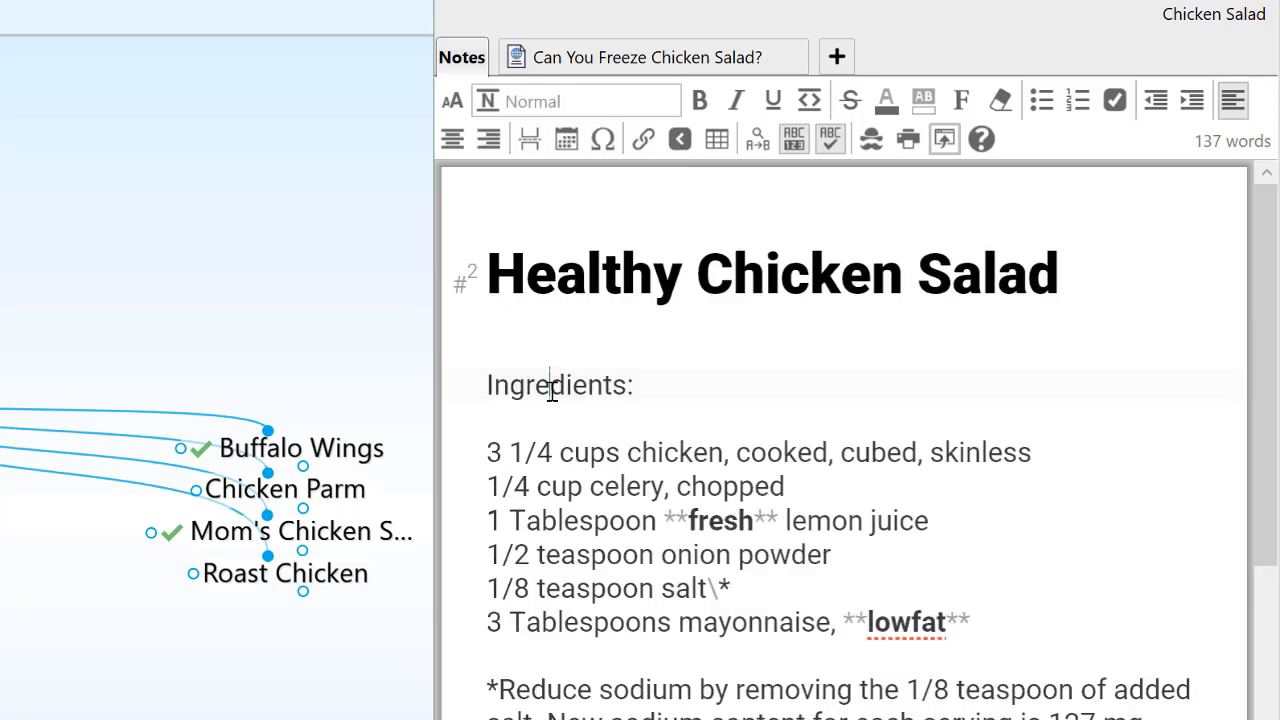
click(572, 103)
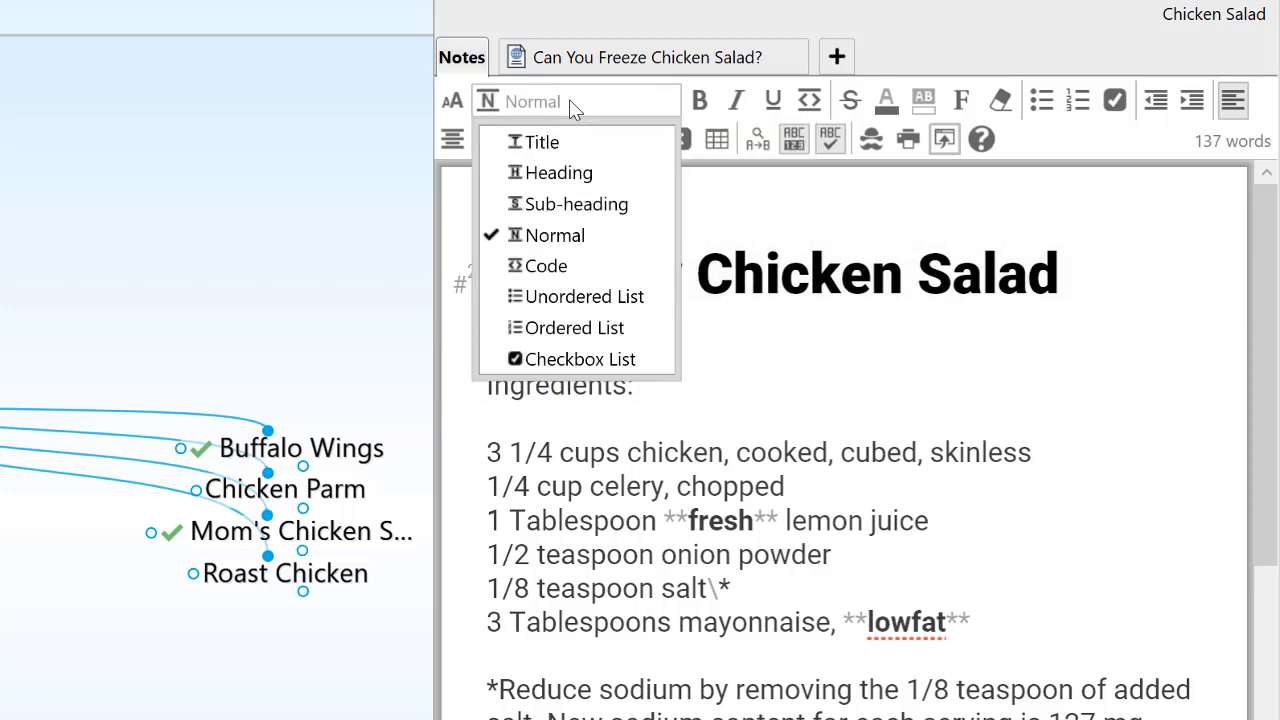
click(572, 204)
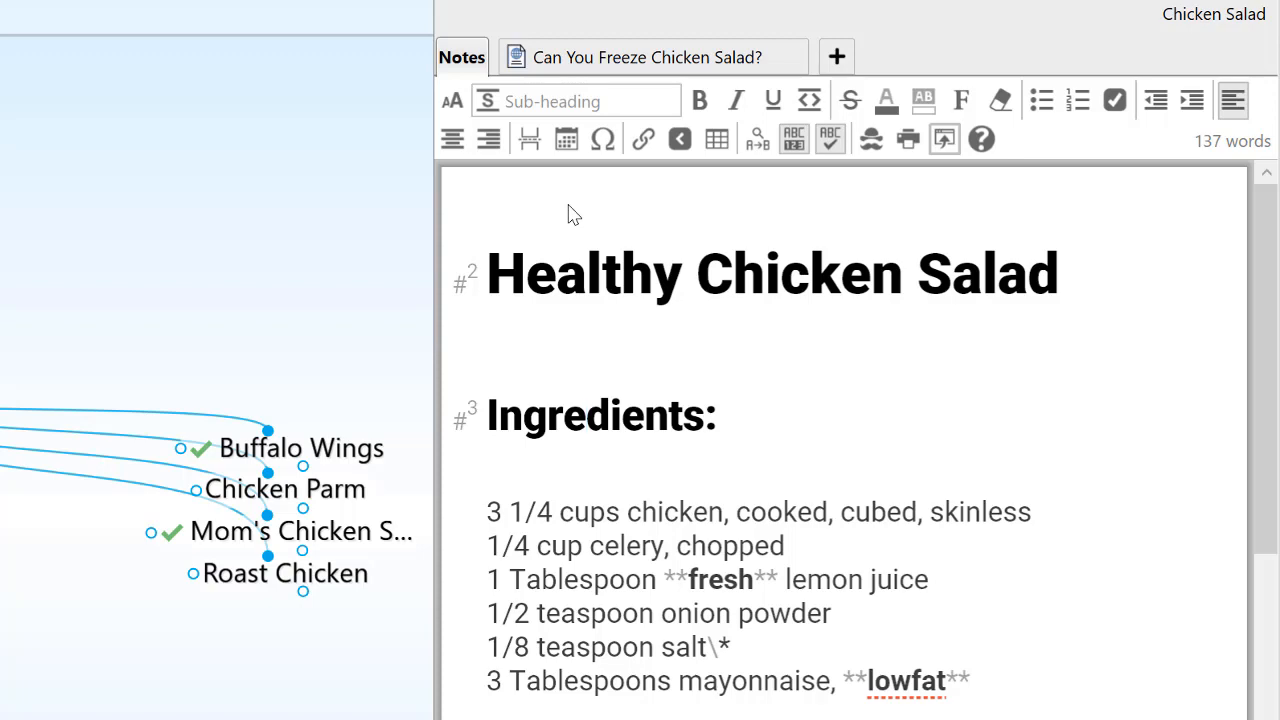
- Turn the five Shopping List items into a checkbox list and tick Kosher Salt and Lemon Juice
drag(1267, 311, 1268, 409)
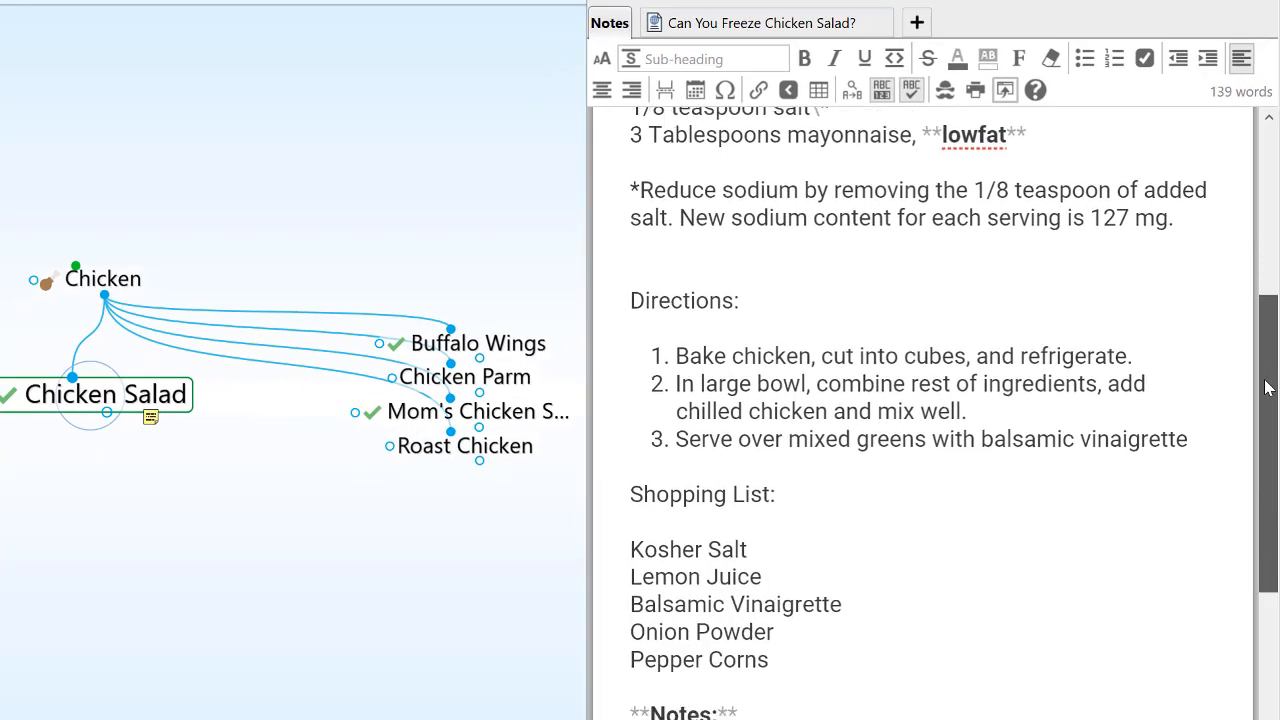
drag(785, 664, 588, 550)
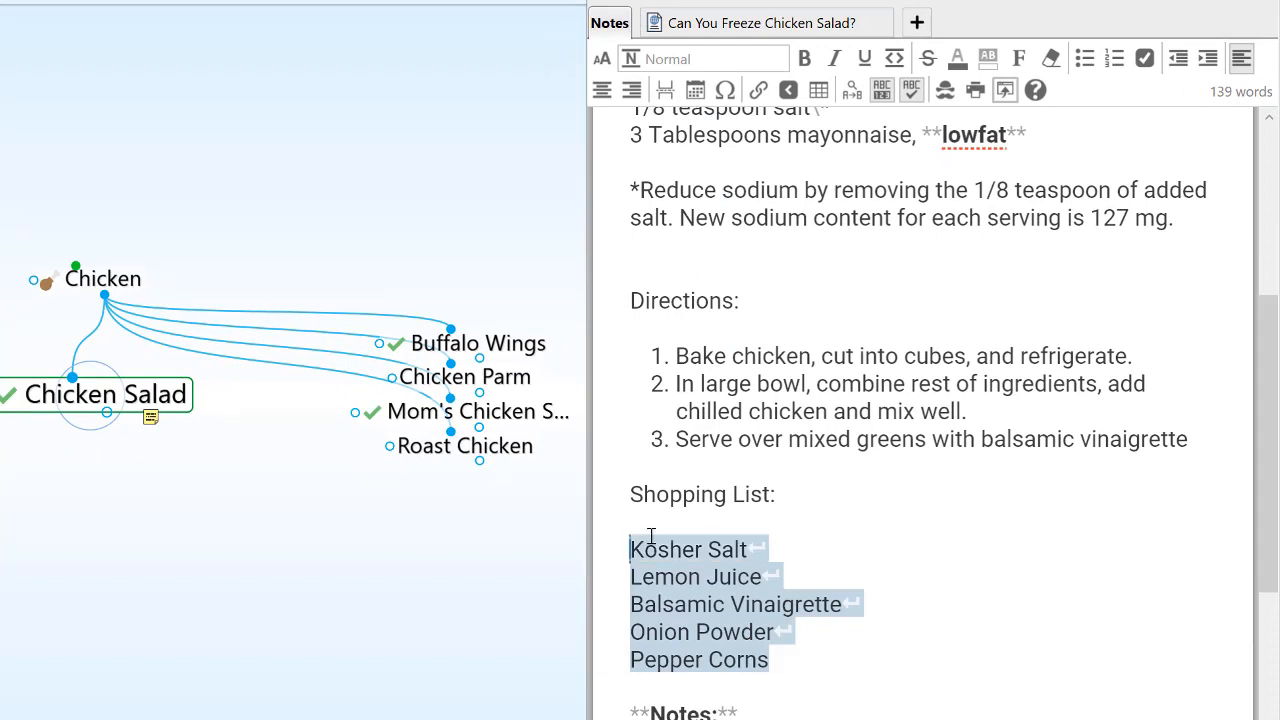
click(1145, 59)
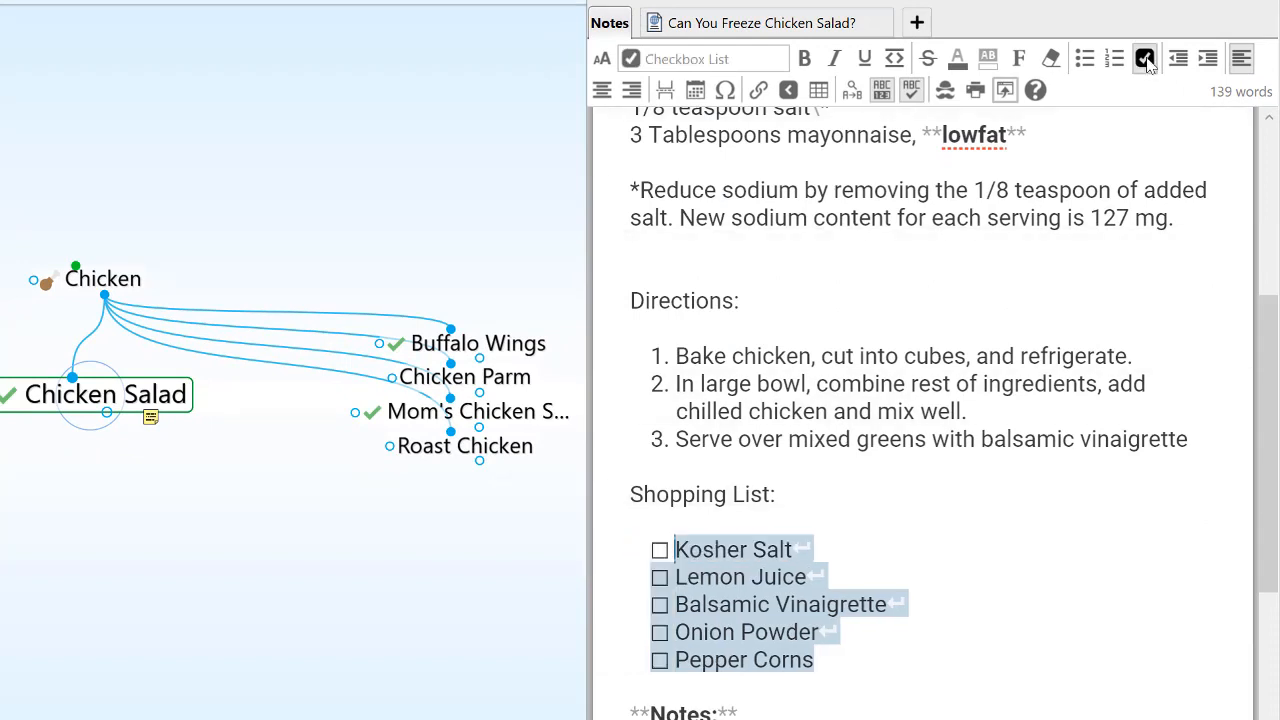
click(660, 552)
click(676, 549)
click(660, 578)
- Add the line "Made on" followed by the inserted current date and time under the bold "Notes:" label
scroll(648, 640, down, 1)
click(637, 698)
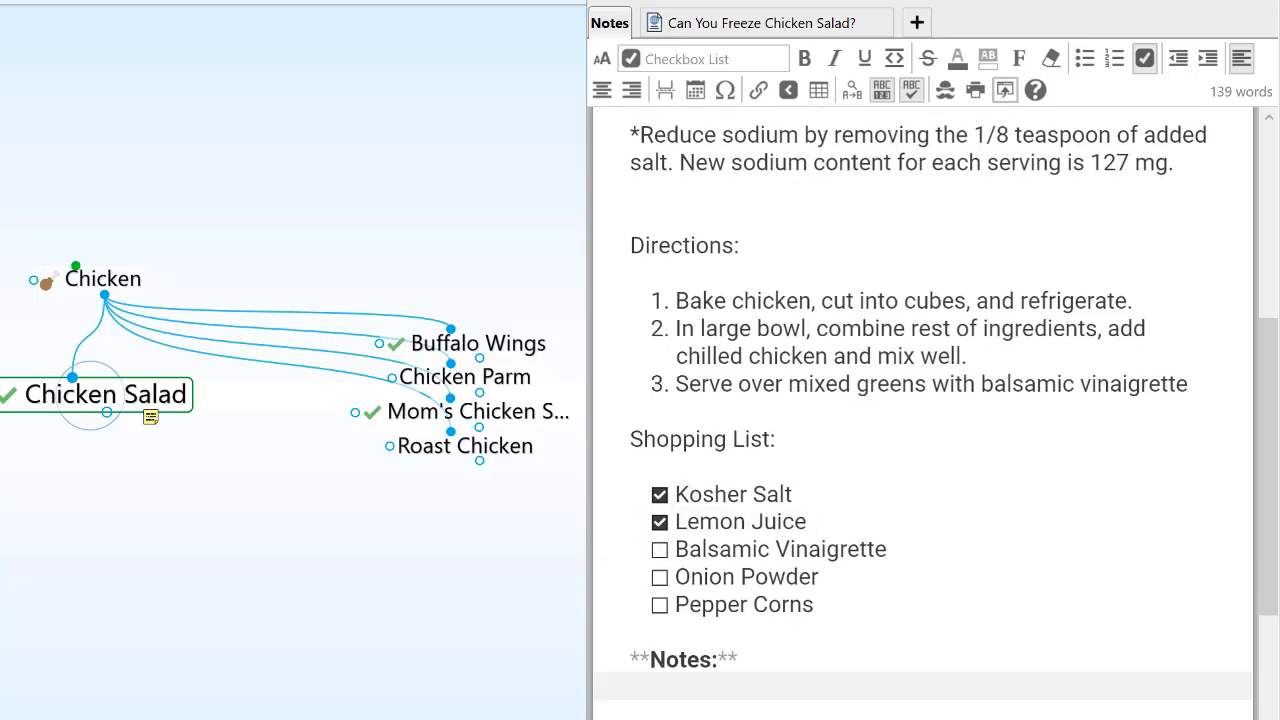
text(Made on)
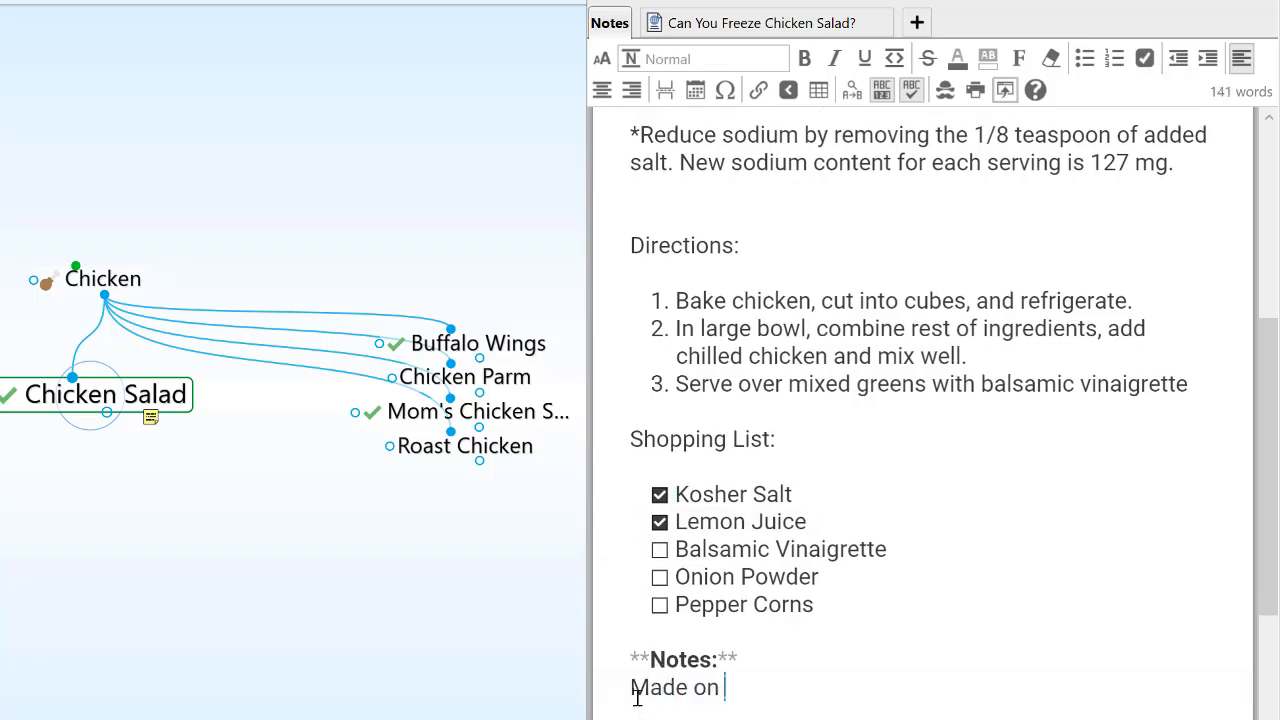
click(695, 90)
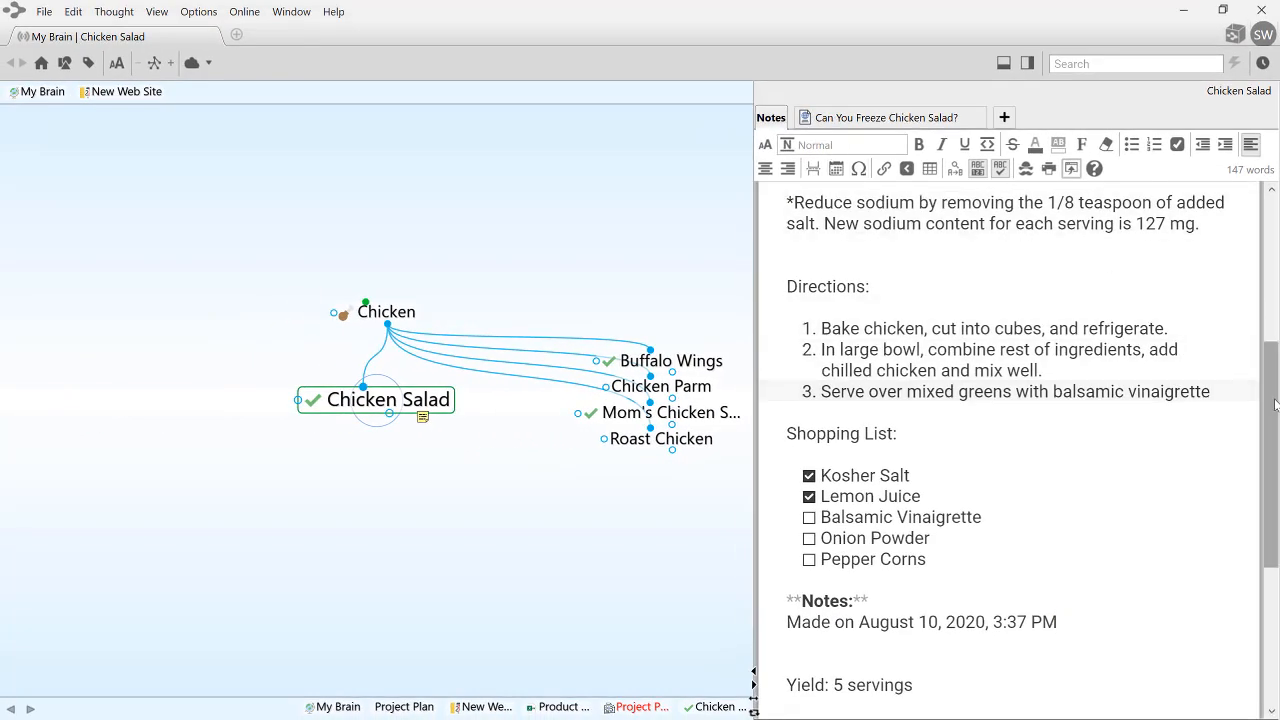
- Copy the chick sal.png image from the browser and paste it below the Potassium line at the end of the Chicken Salad note
drag(1275, 403, 1268, 562)
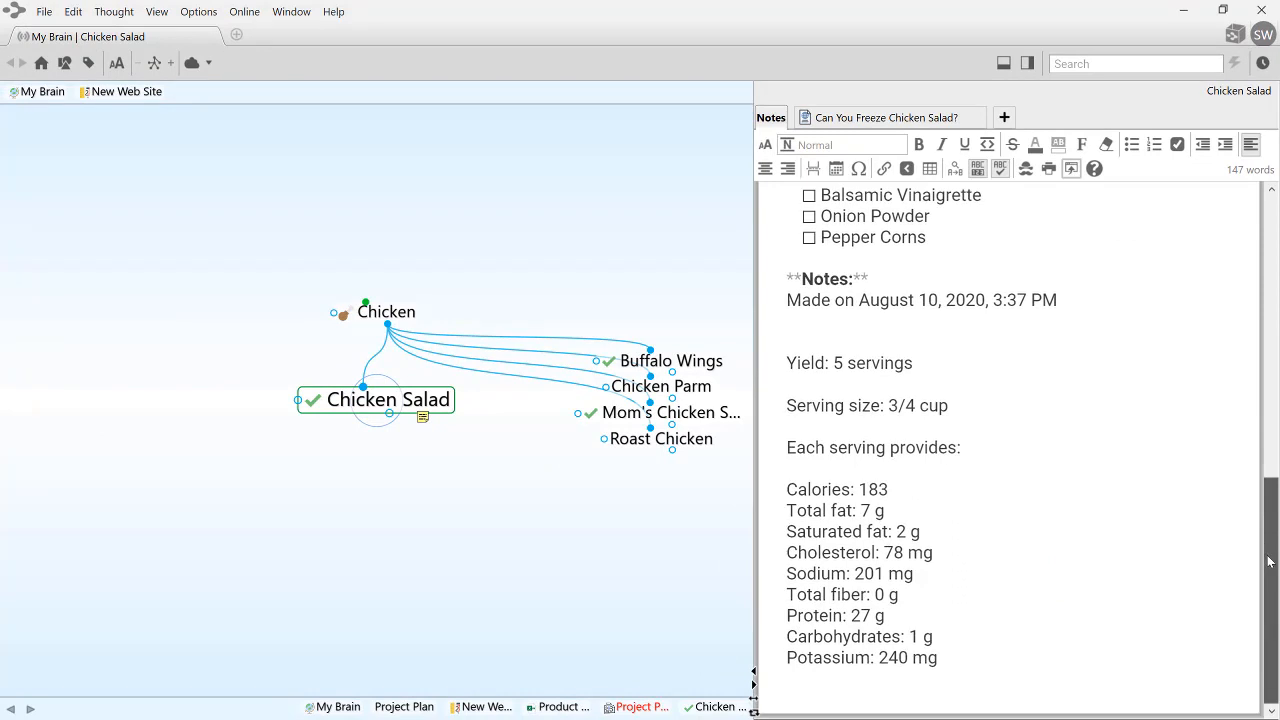
click(1238, 14)
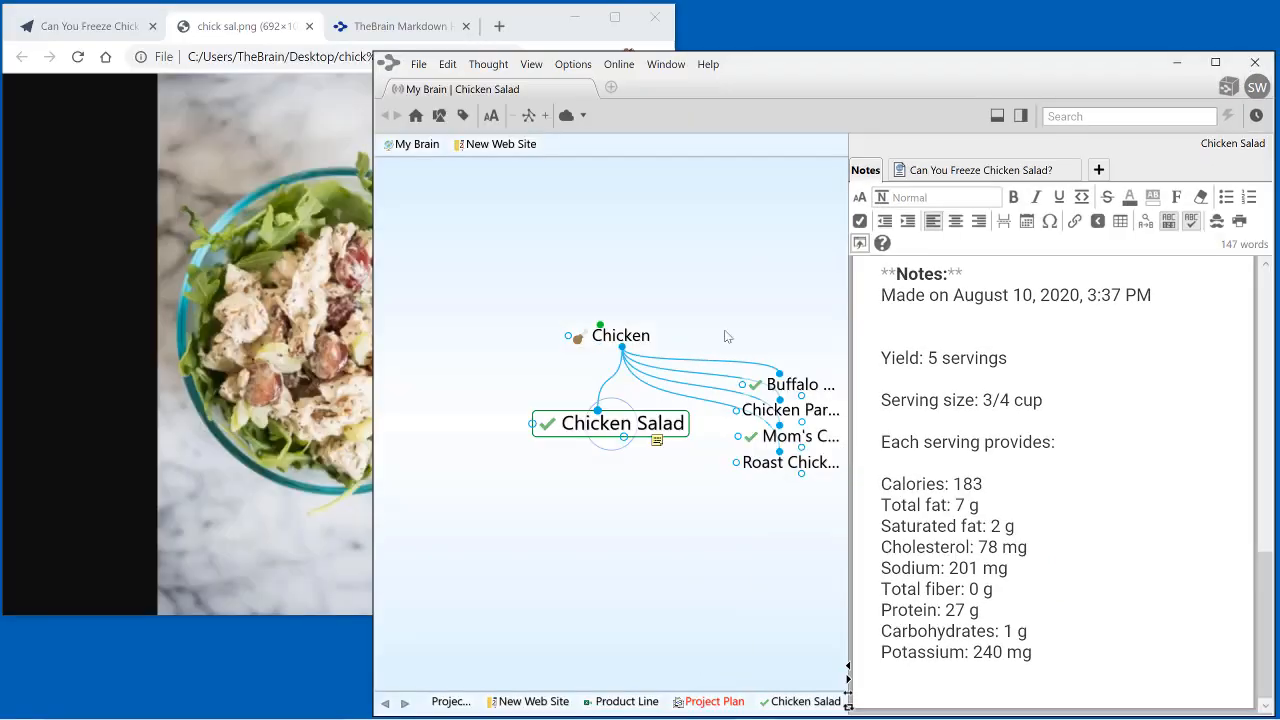
click(548, 17)
right_click(268, 260)
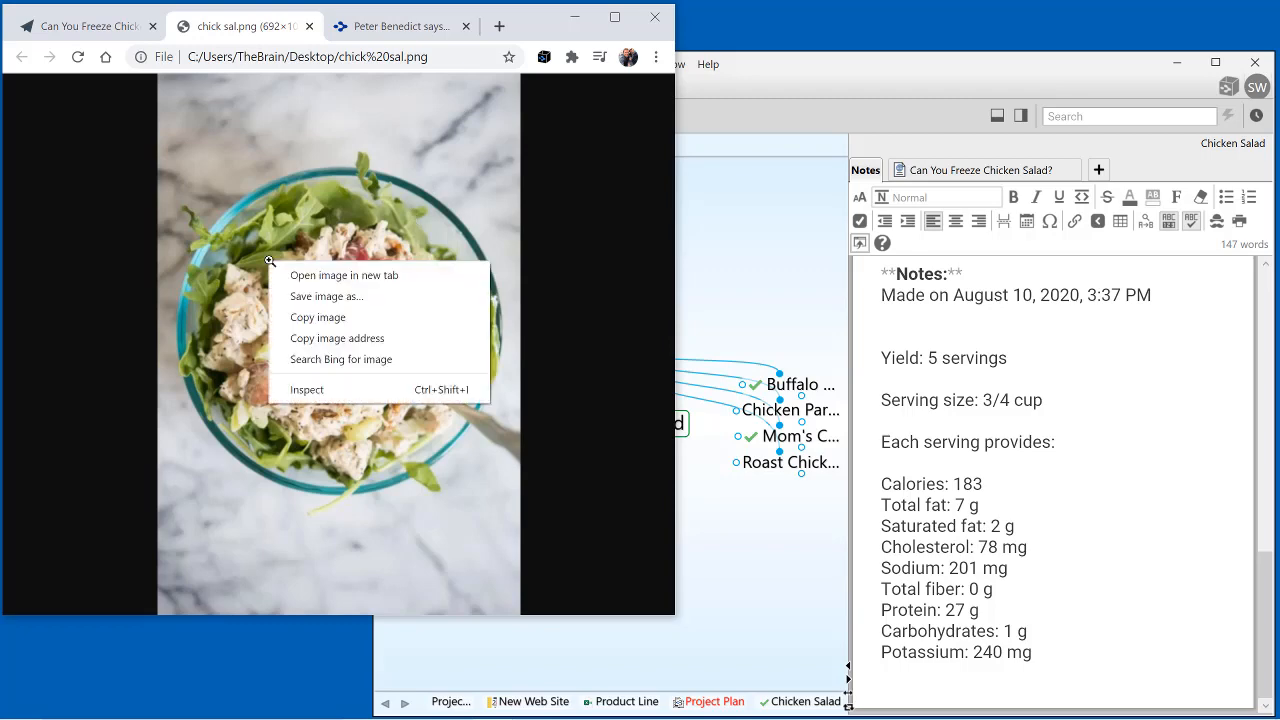
click(313, 322)
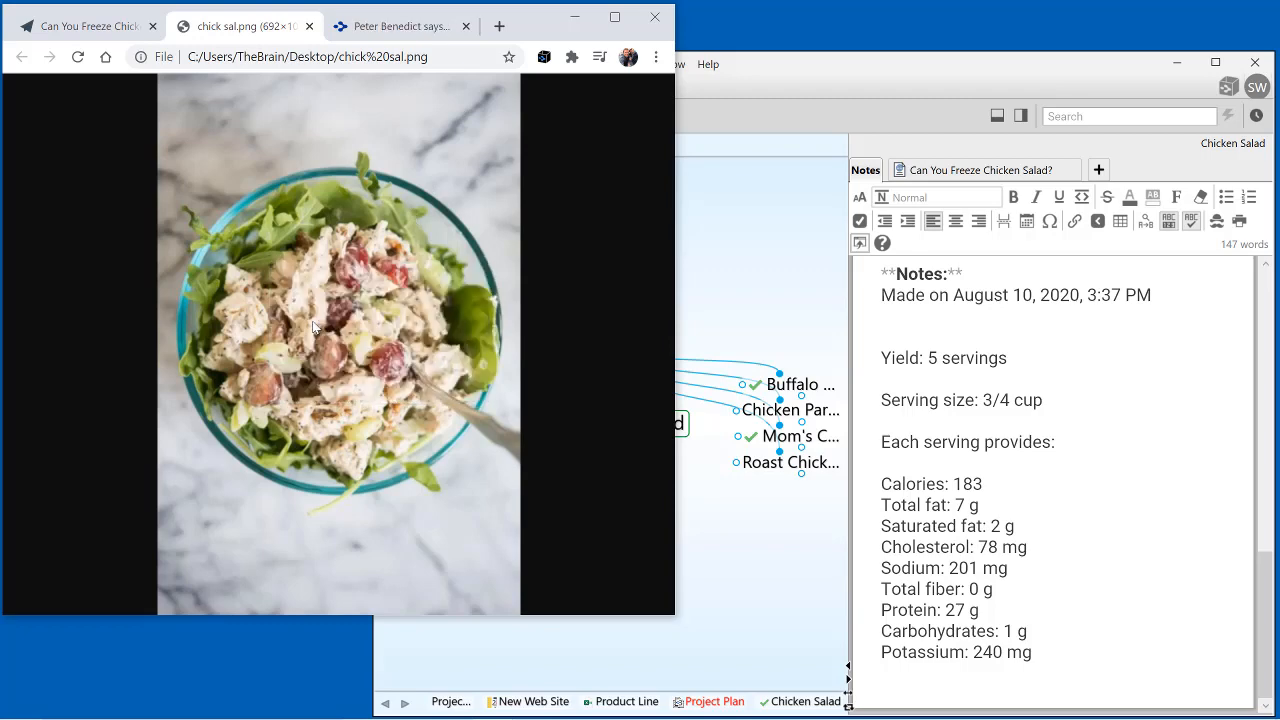
right_click(893, 686)
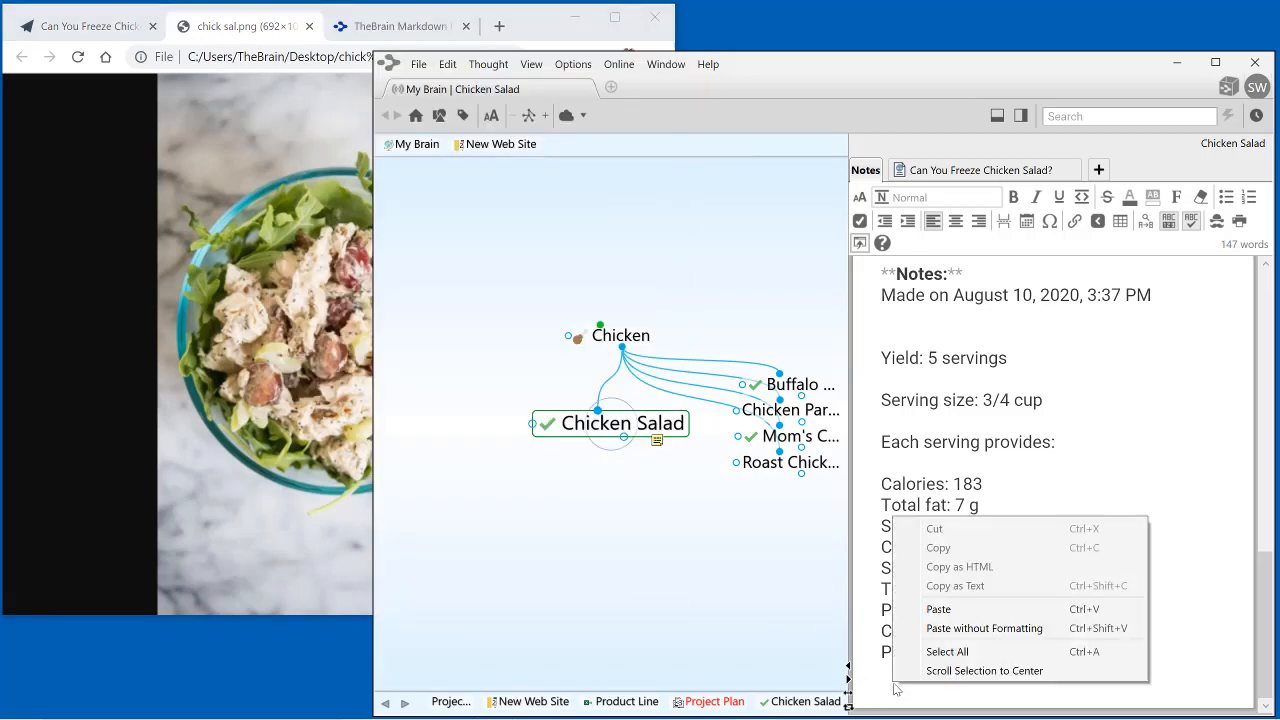
click(940, 610)
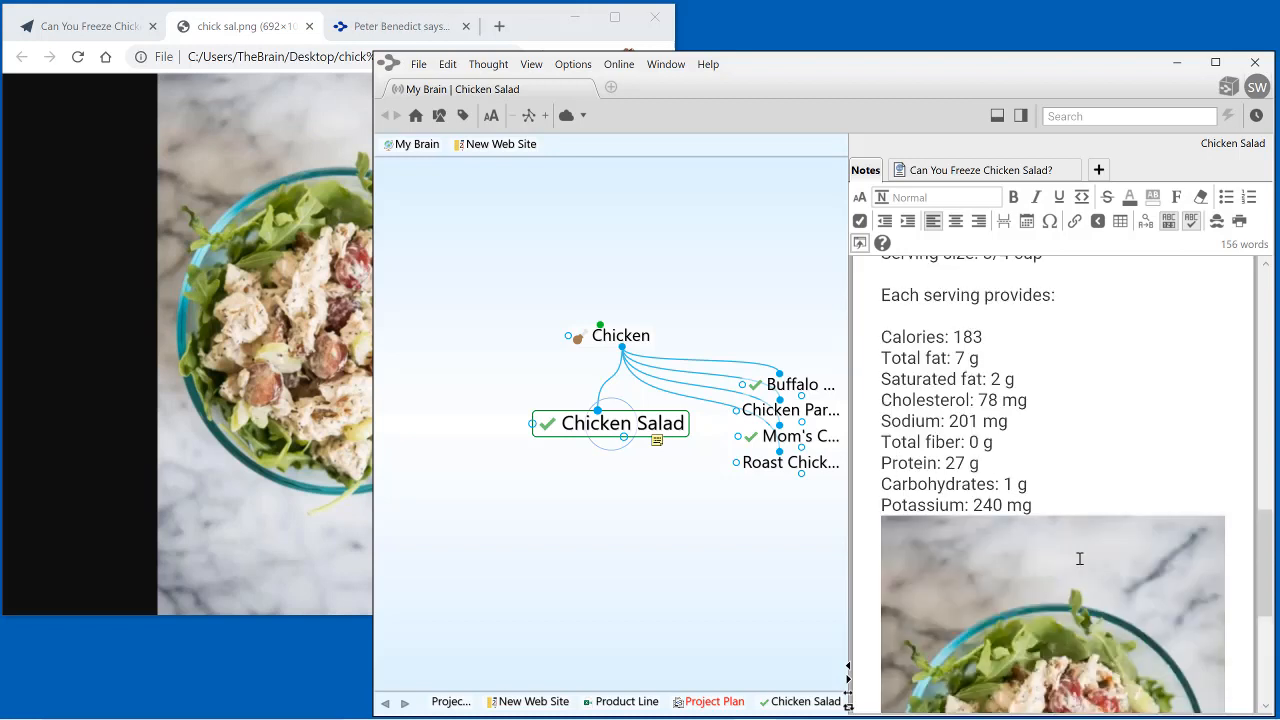
scroll(1183, 531, down, 3)
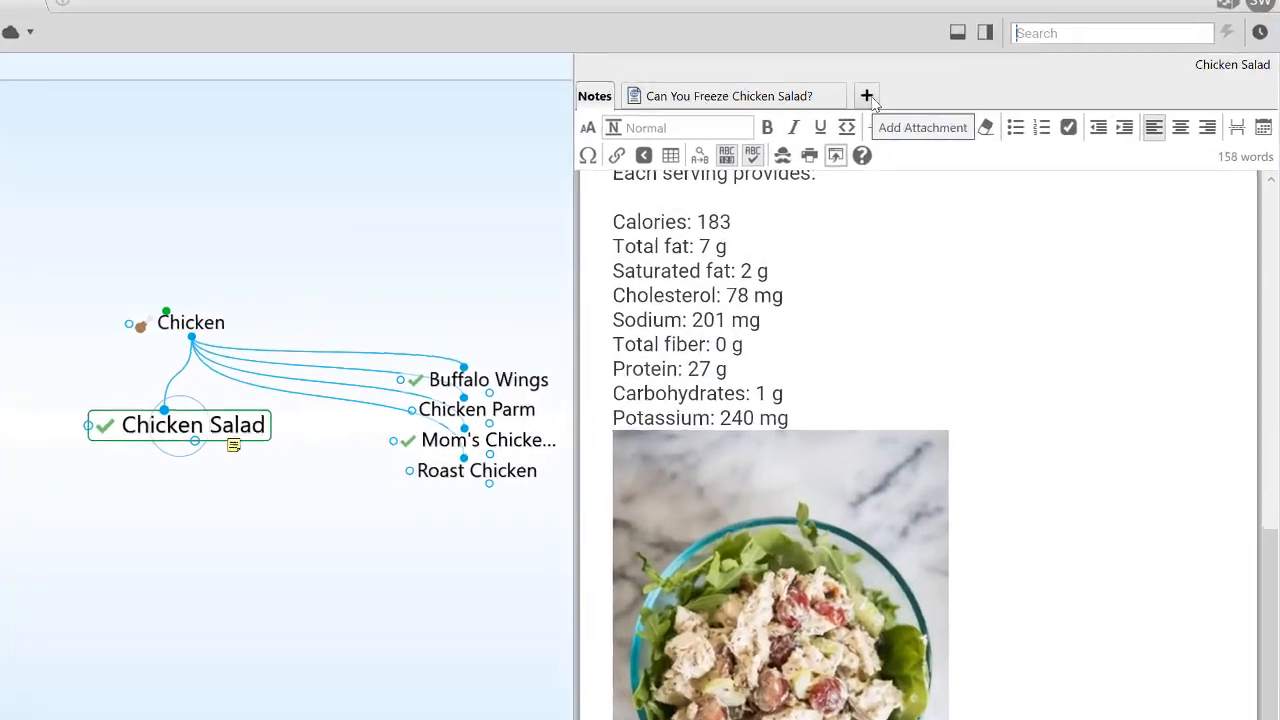
- Attach the allrecipes No-Mayo Chicken Salad web page from the browser to the Chicken Salad thought as a new attachment
click(867, 96)
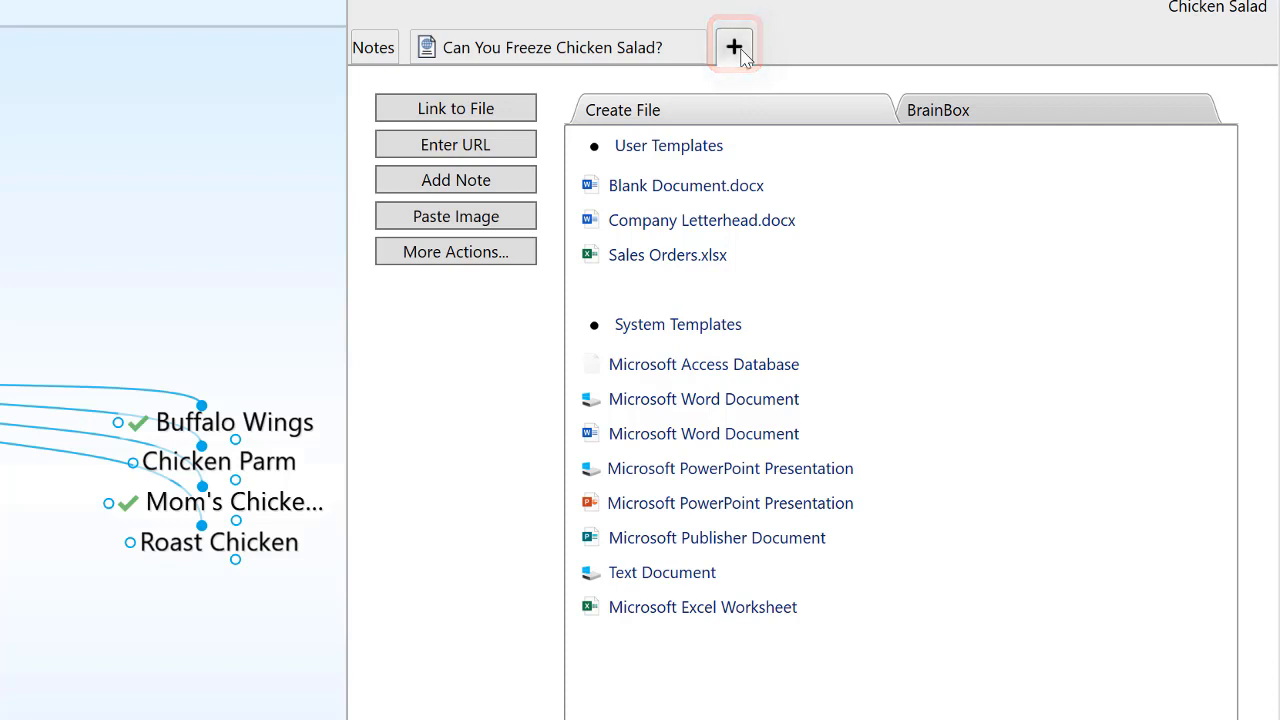
click(519, 150)
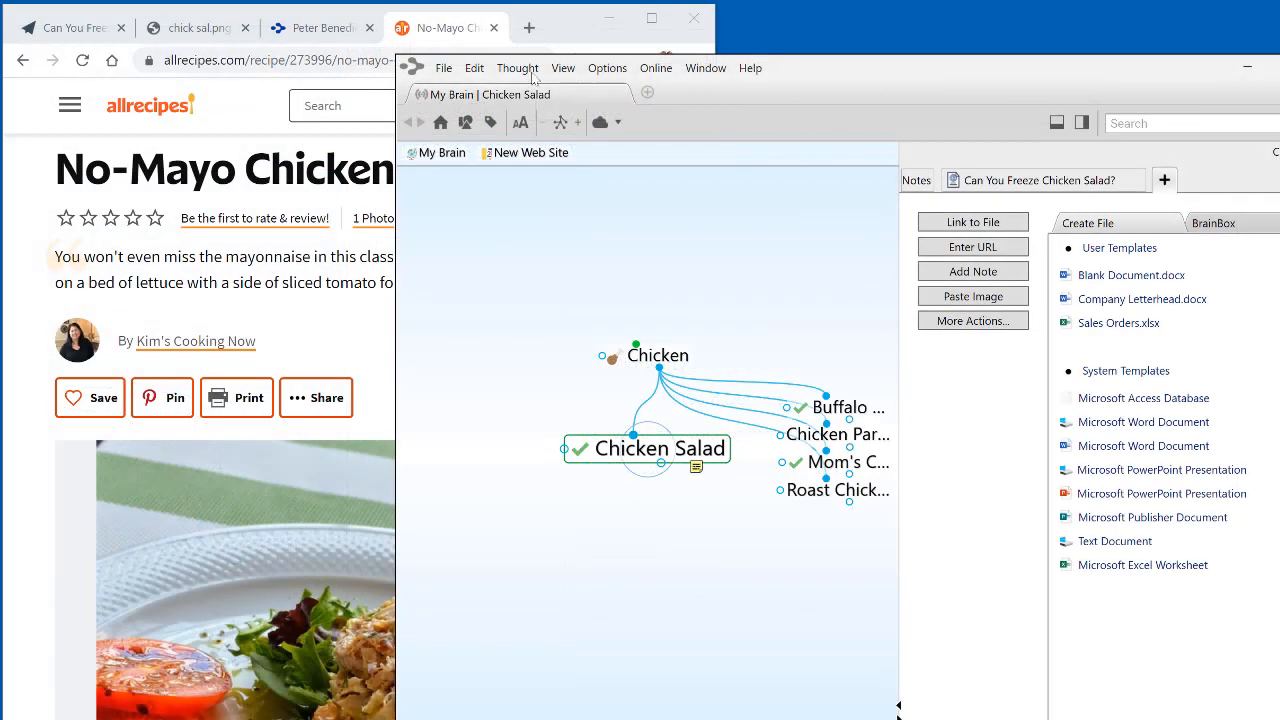
click(148, 62)
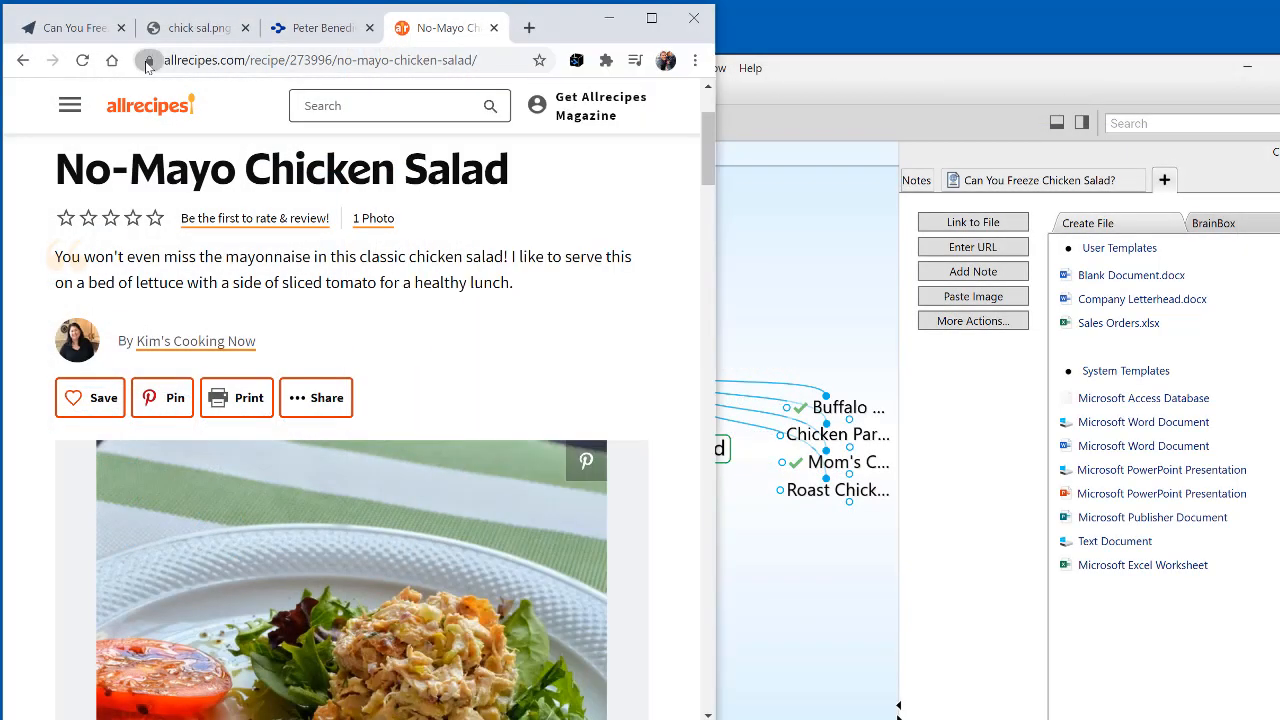
drag(148, 62, 1237, 183)
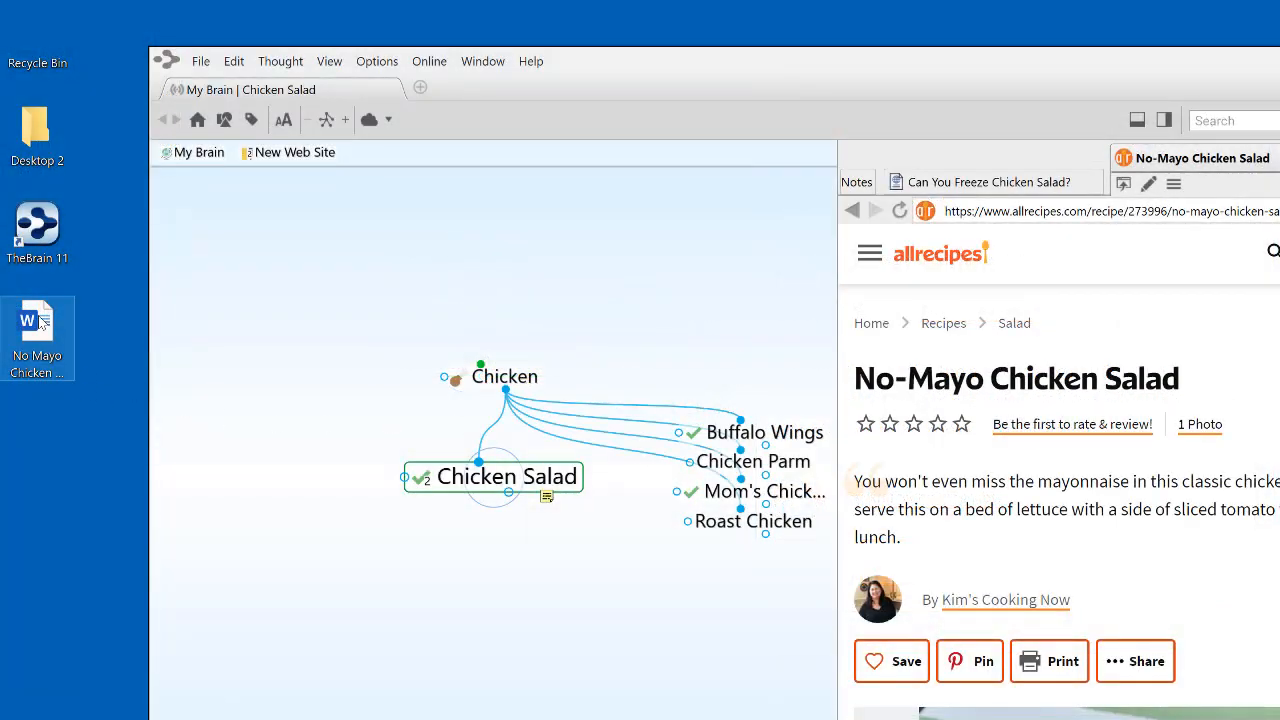
- Create a child thought under Chicken Salad from the desktop file No Mayo Chicken Salad.docx, activate it and open its attached document externally
click(75, 333)
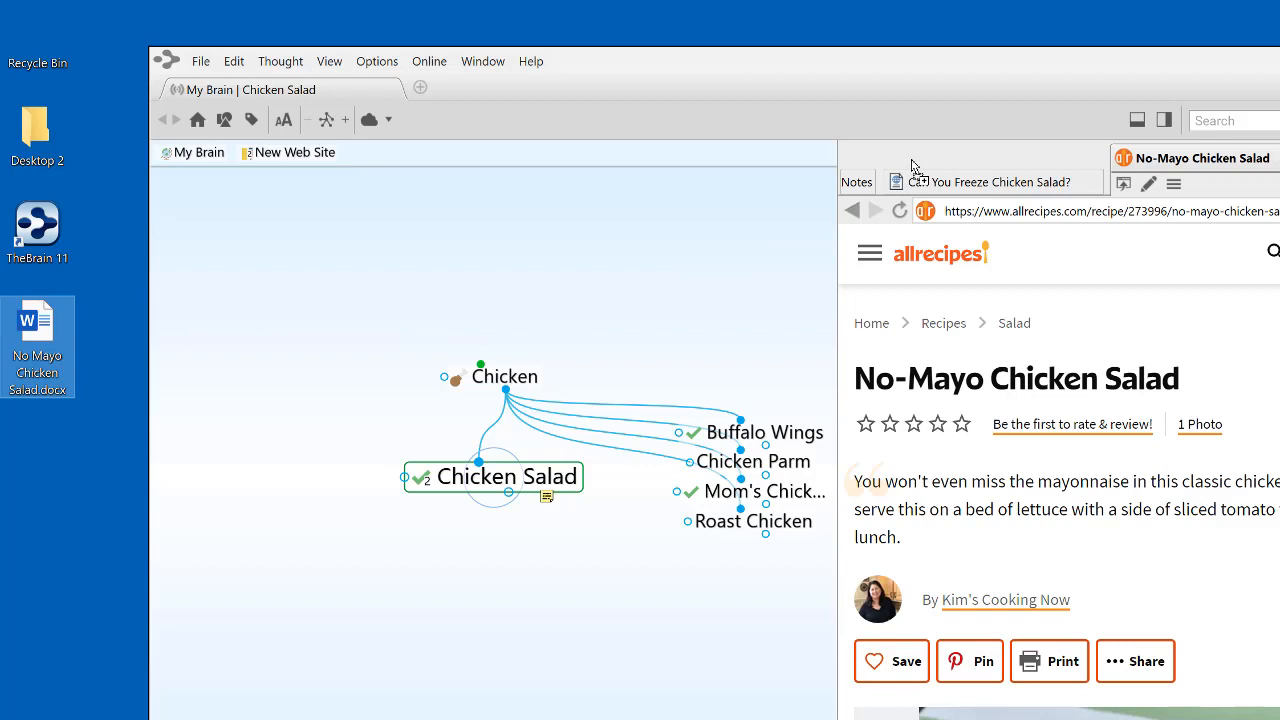
drag(911, 160, 544, 618)
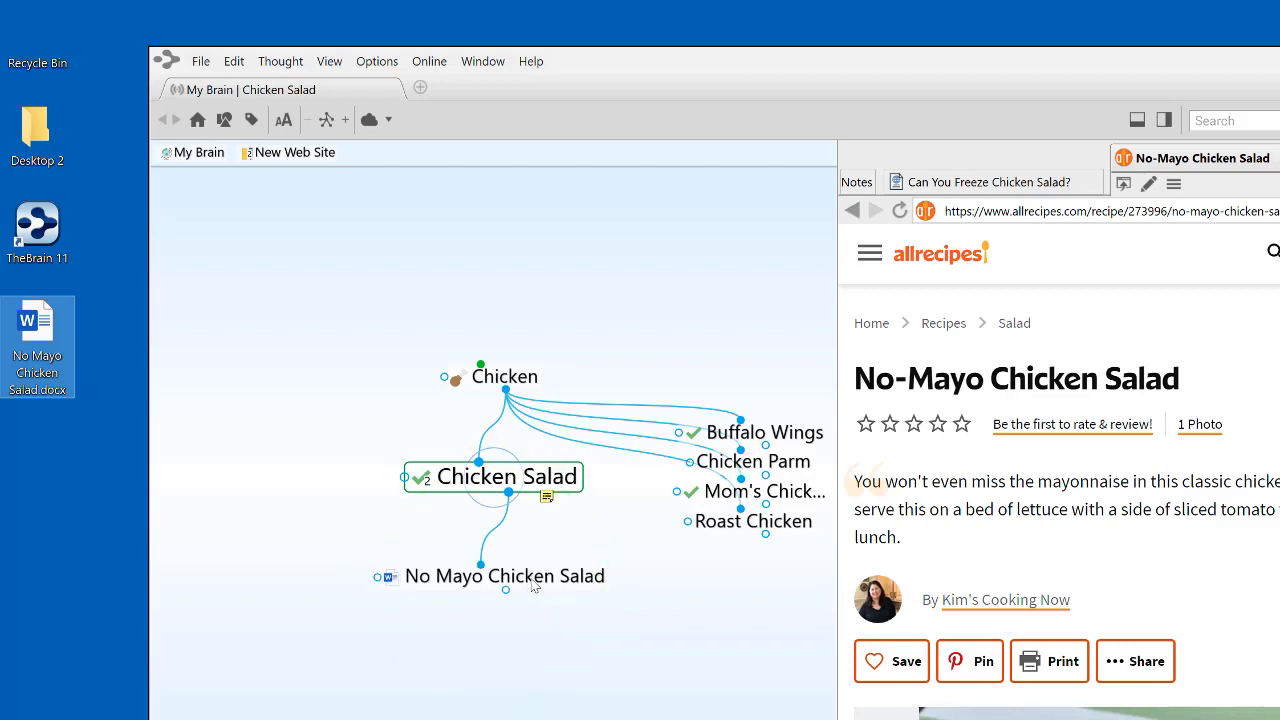
click(533, 582)
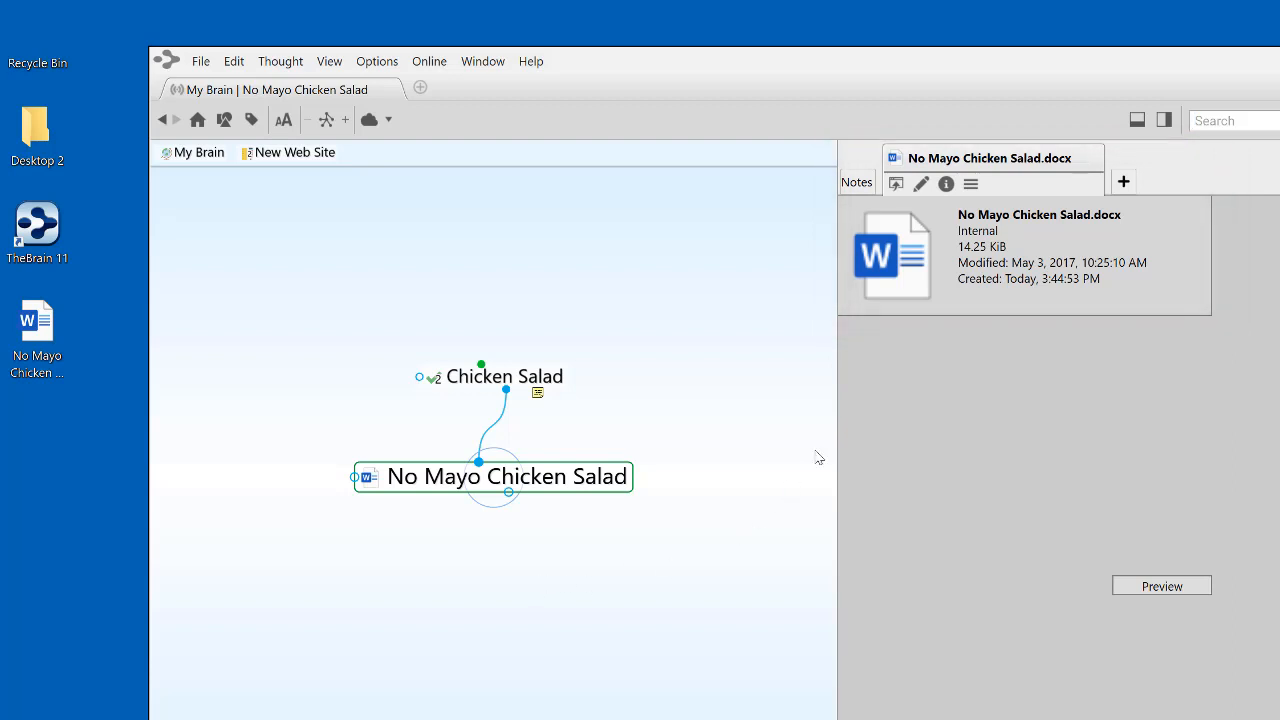
click(897, 184)
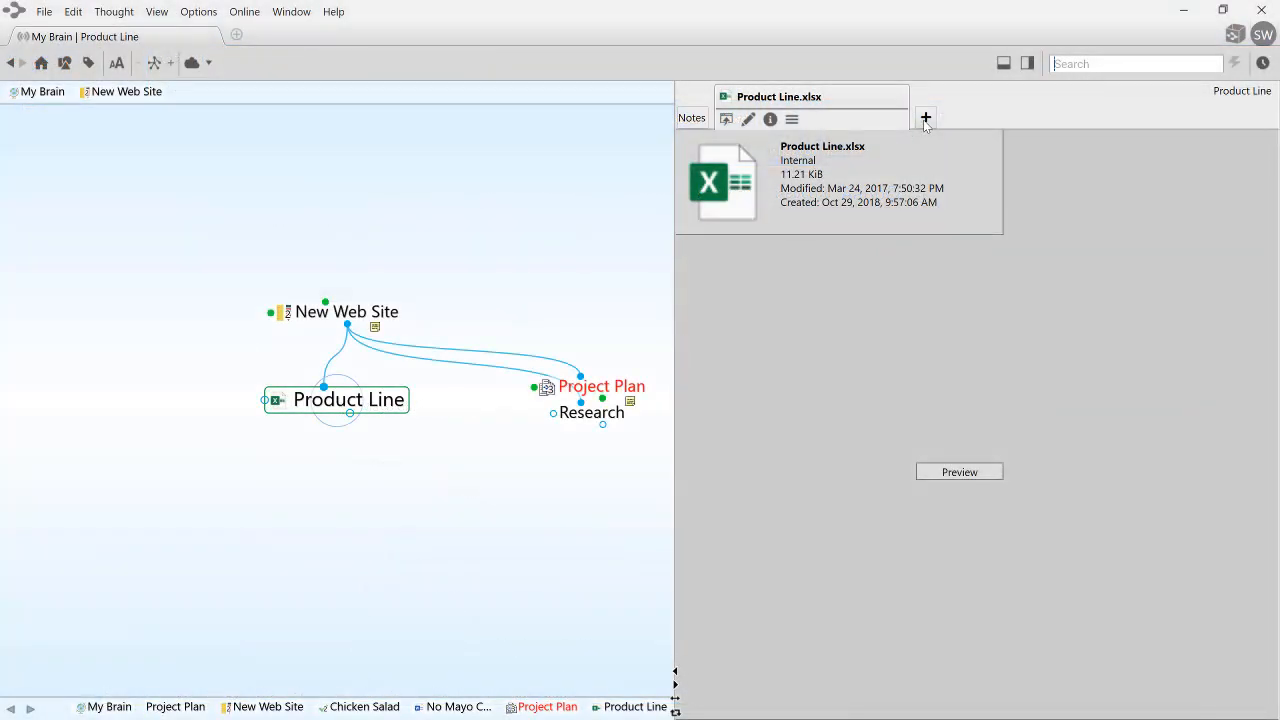
- Review the file templates and additional actions available for adding an attachment to the Product Line thought
click(925, 118)
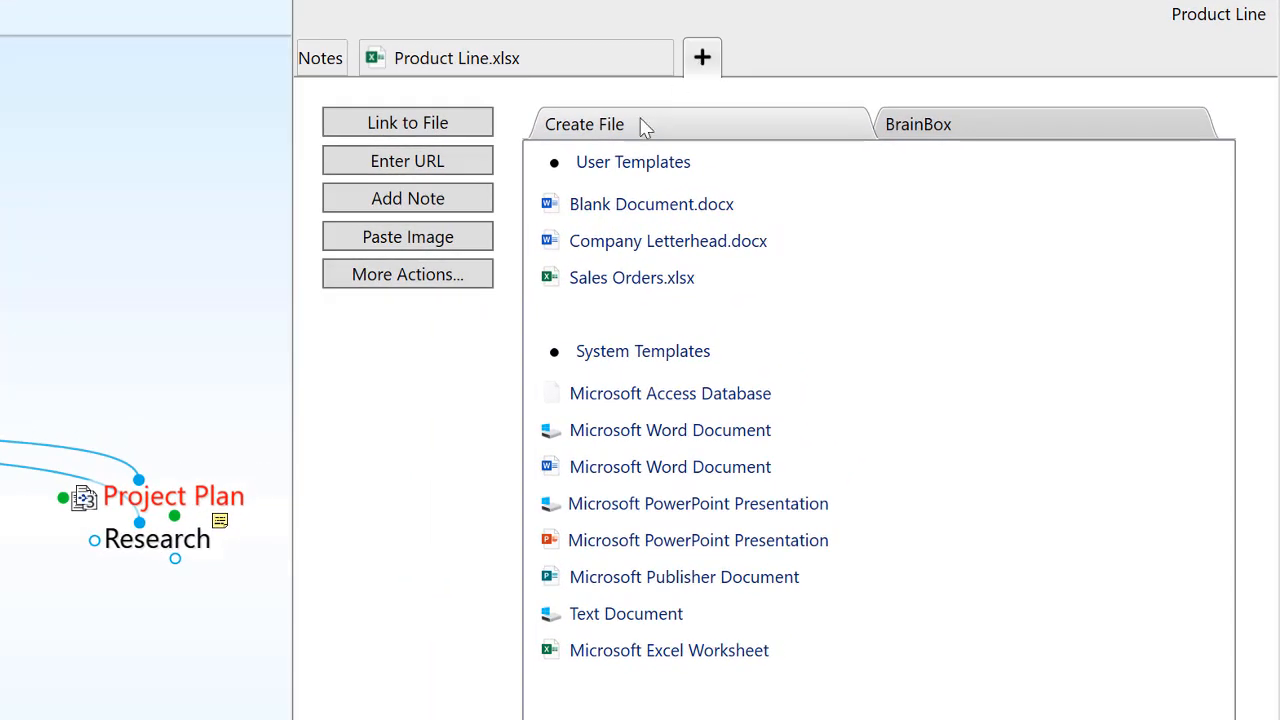
click(470, 283)
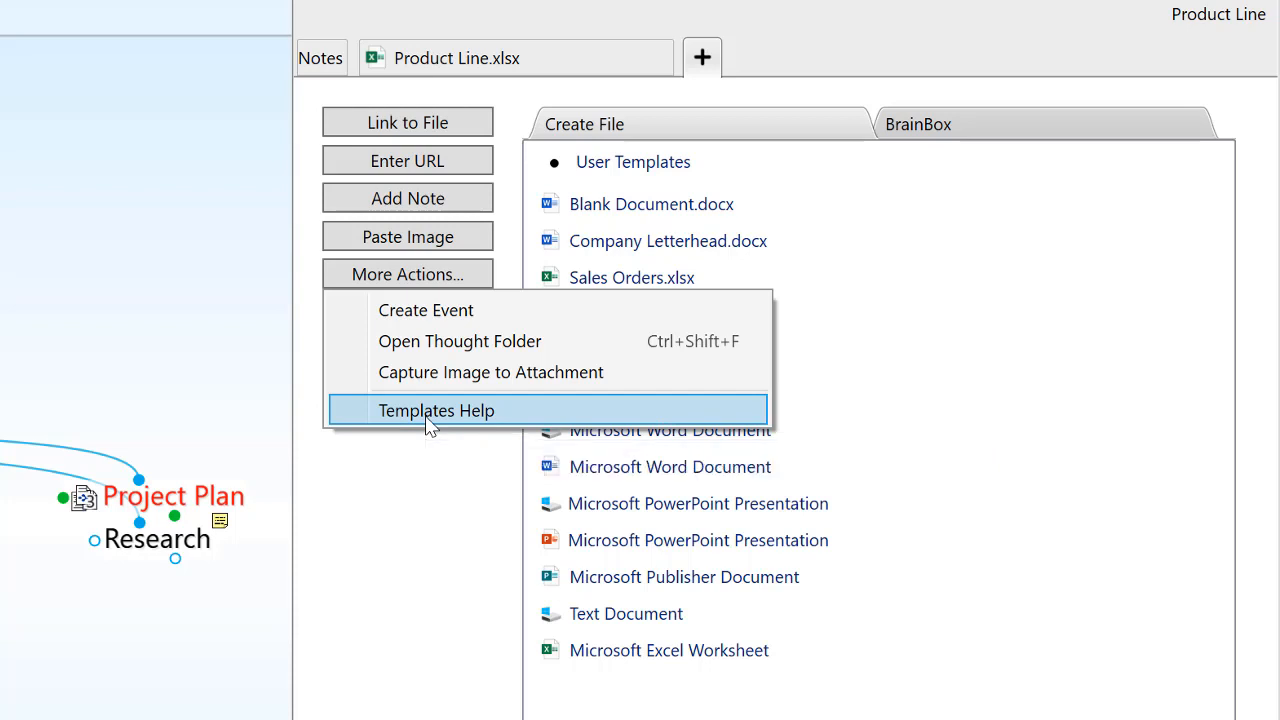
click(438, 545)
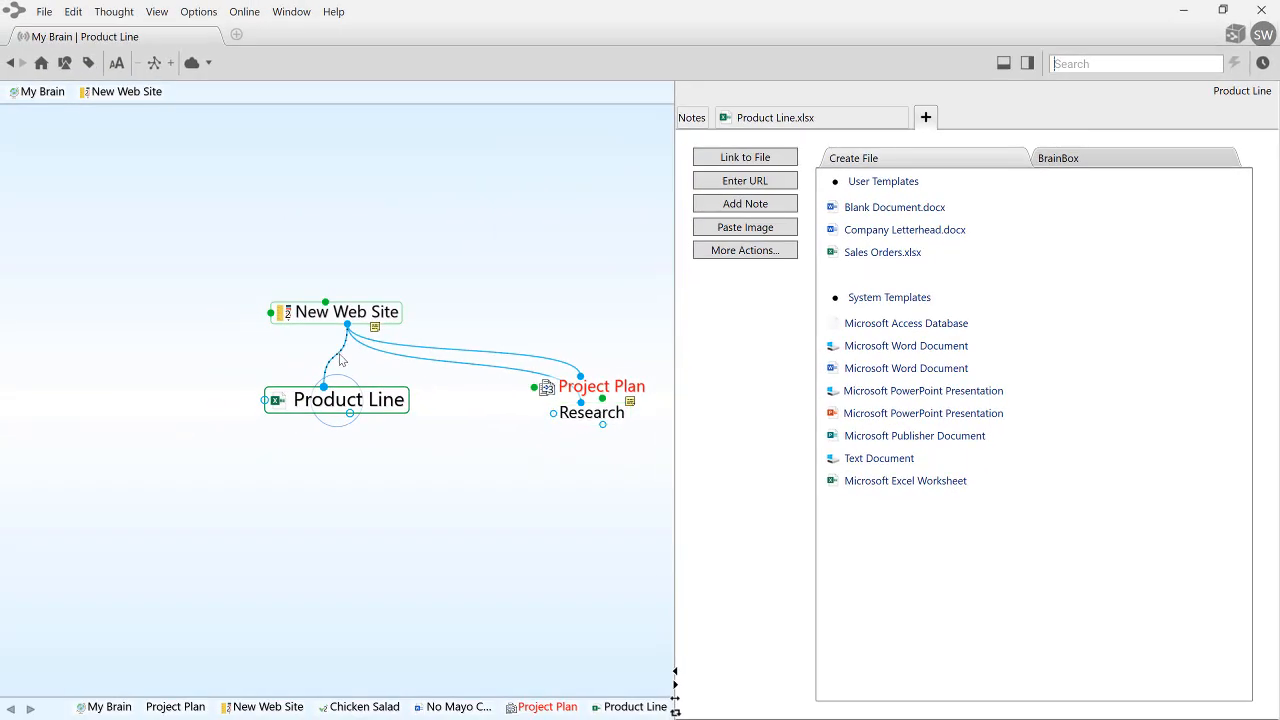
- On the link between New Web Site and Product Line, add the note lines "The original product line was launched in 1998!" and "Time for an update."
click(340, 360)
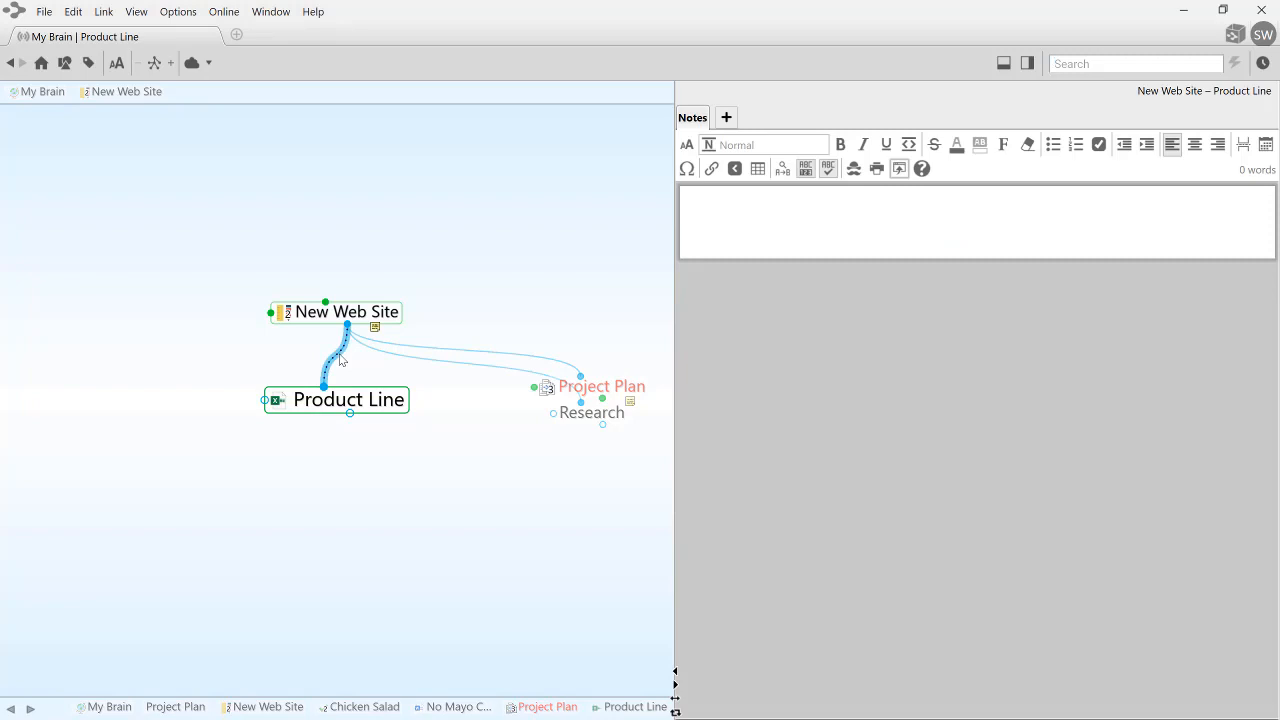
click(721, 219)
text(The )
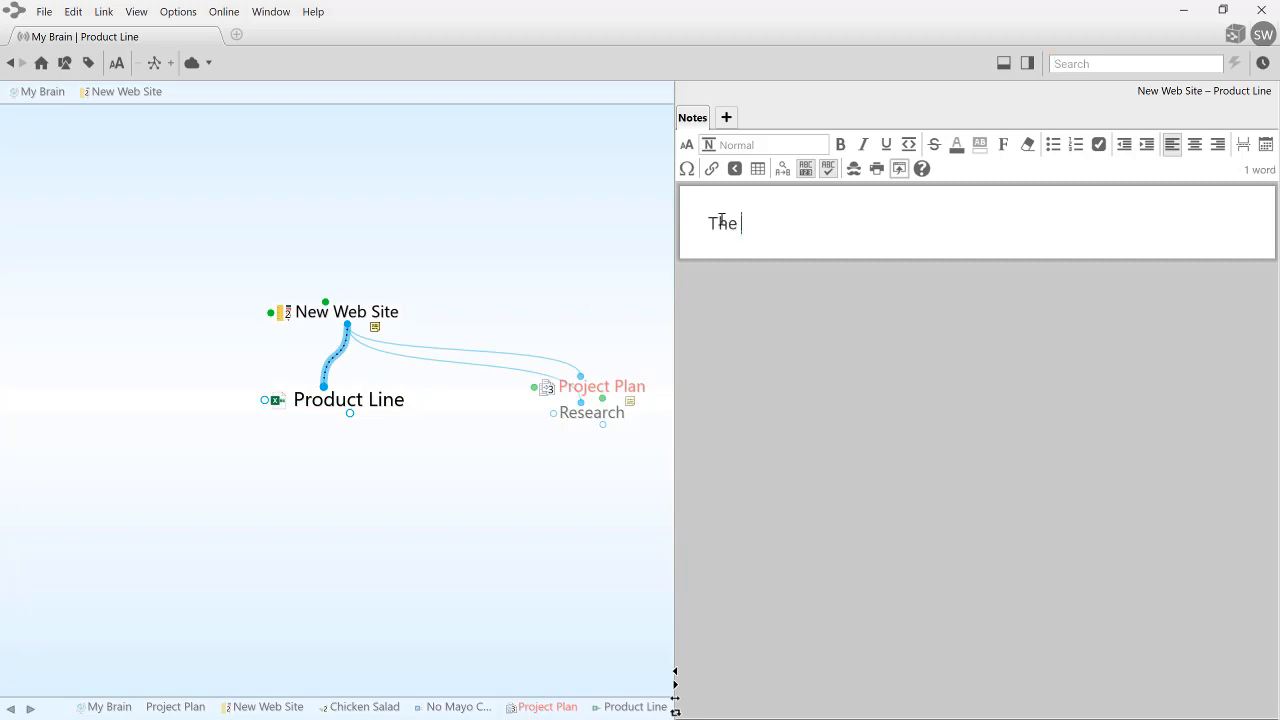
text(original product line was launched)
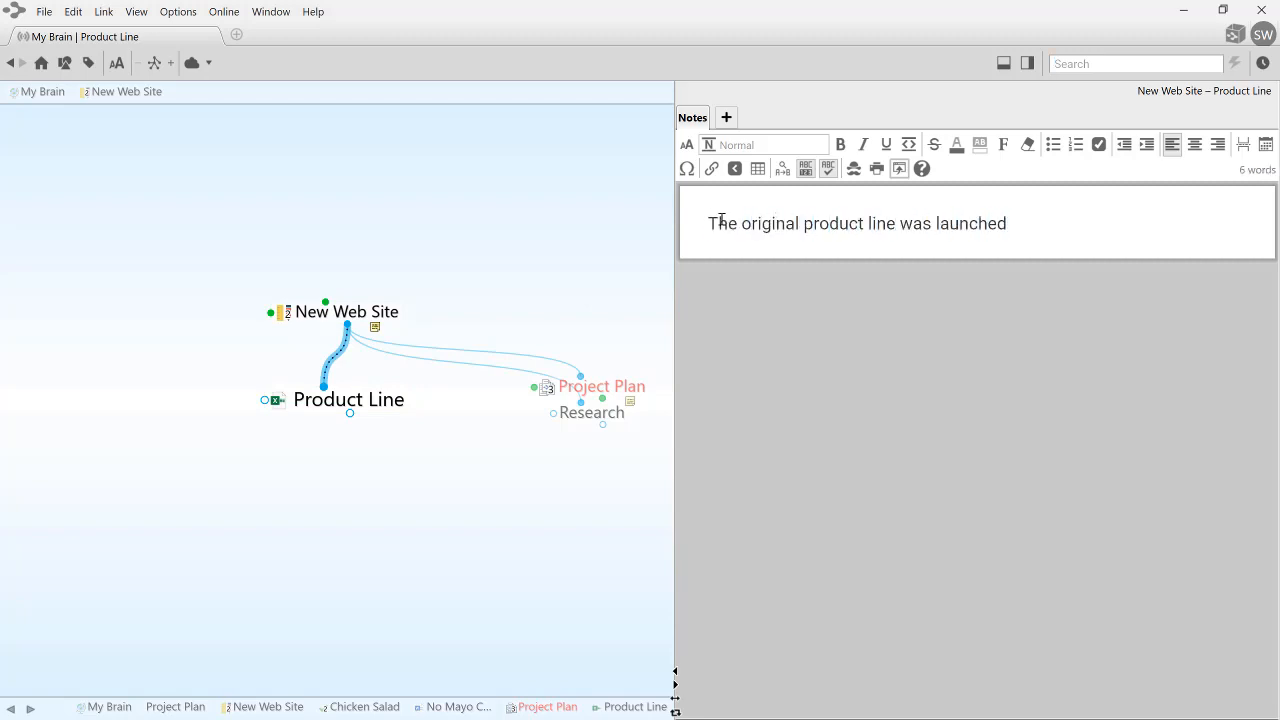
text( in 1998!)
key(Return)
text(Time for an update.)
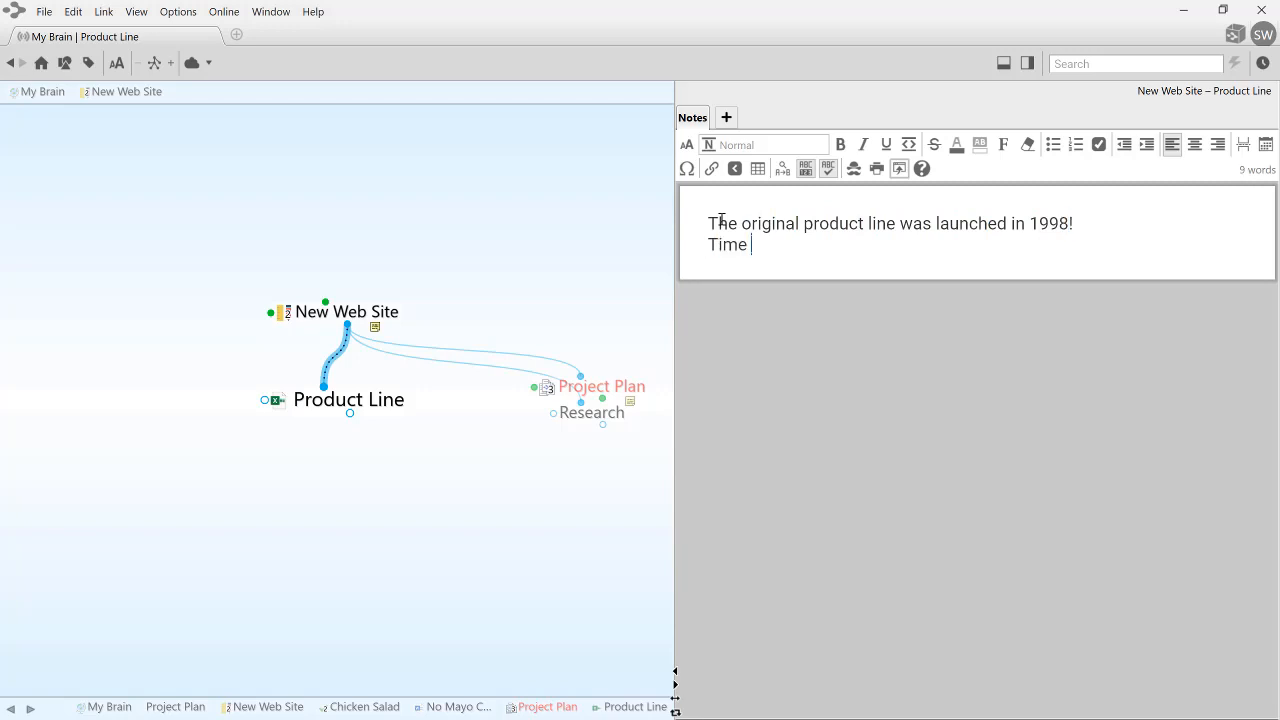
click(612, 469)
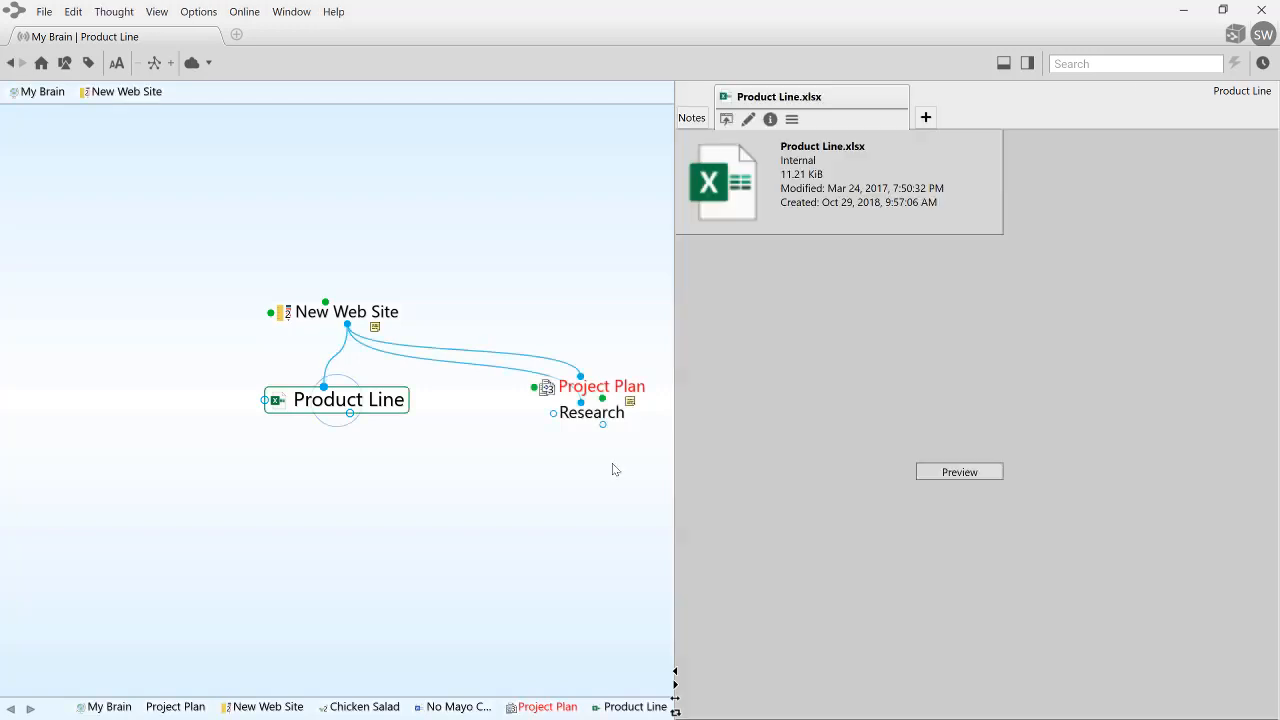
- Activate the Project Plan thought under New Web Site
click(600, 390)
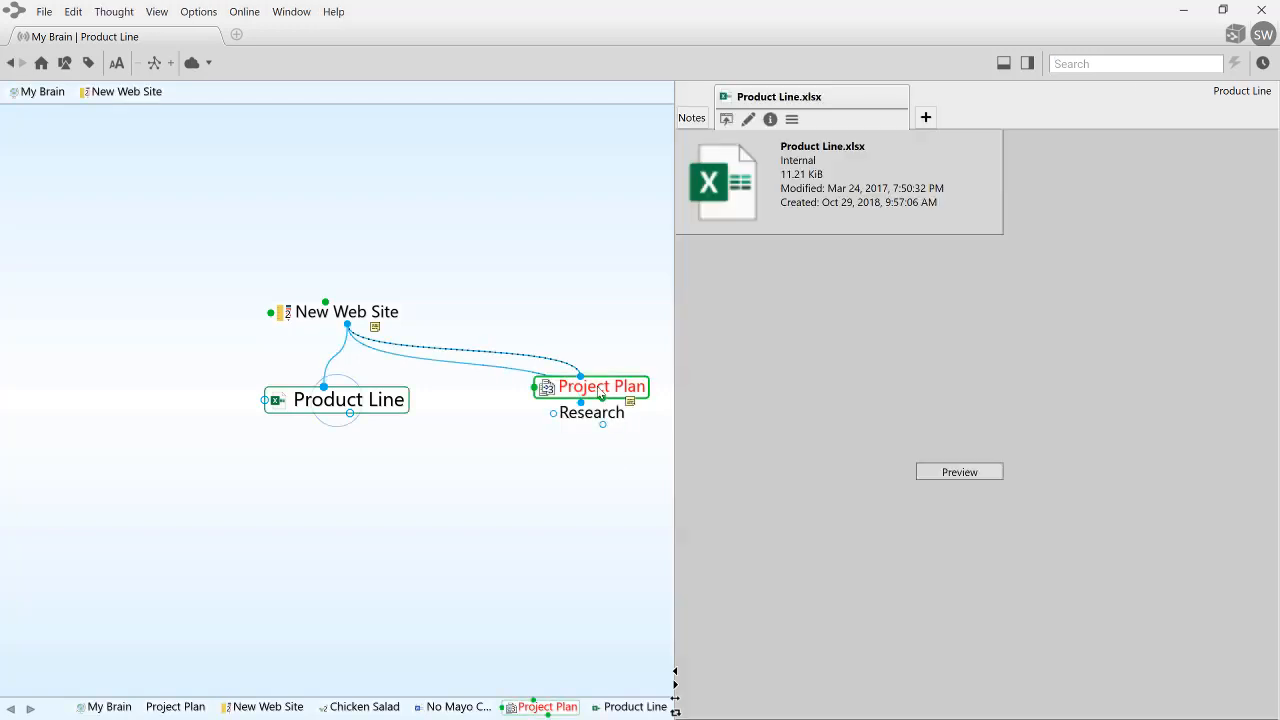